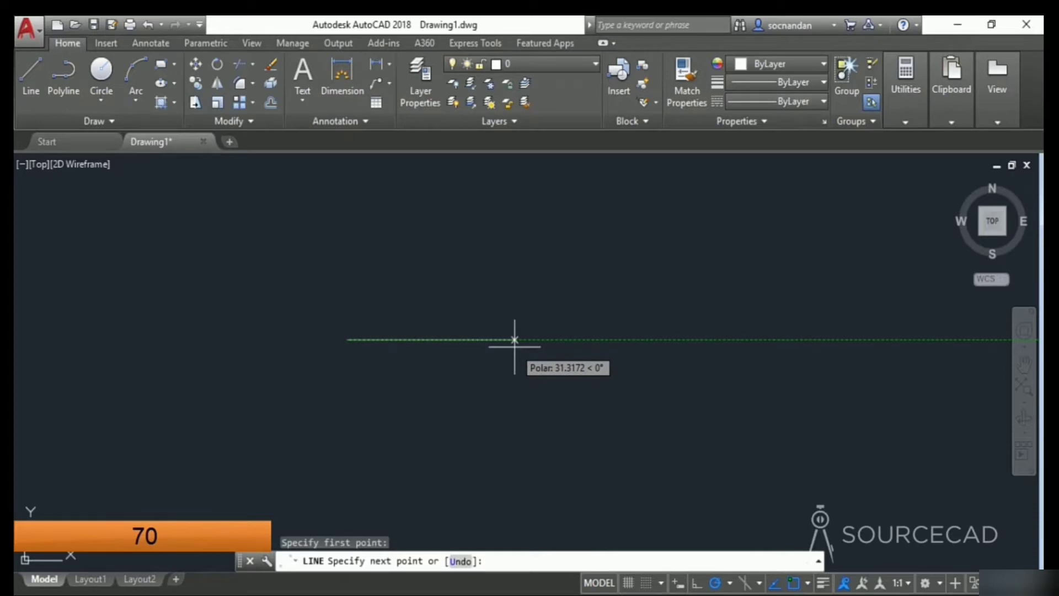
- Draw a 70-unit horizontal line and a 5-unit vertical line rising from its left end
key(Return)
key(Return)
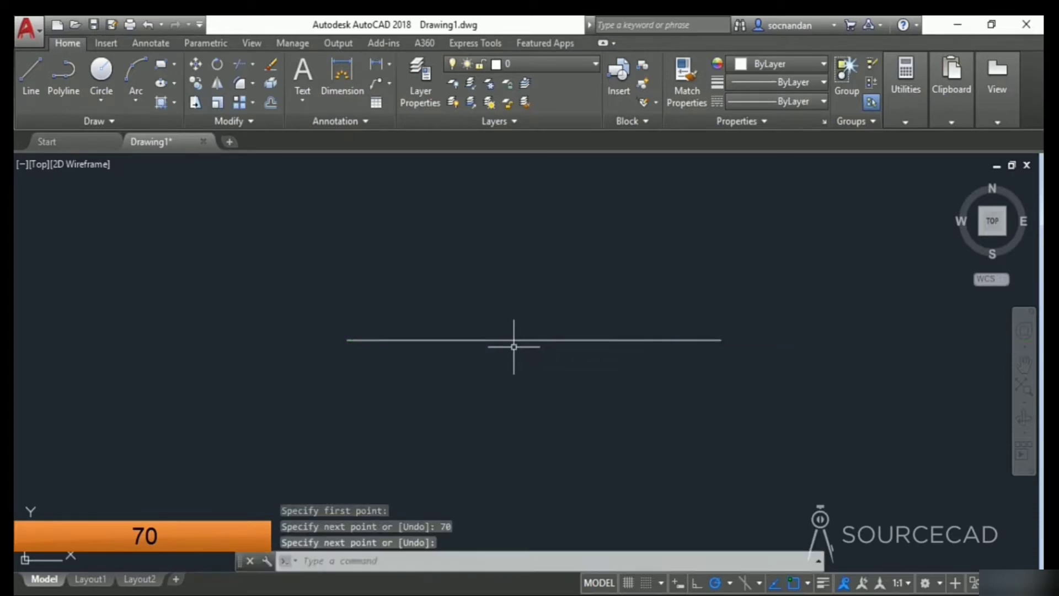
click(35, 88)
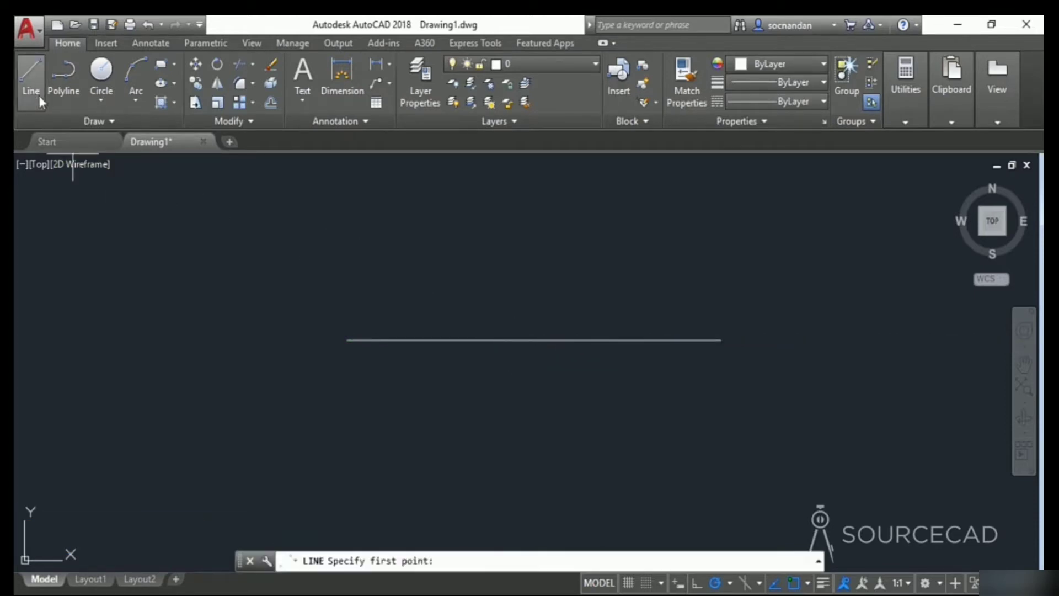
click(347, 339)
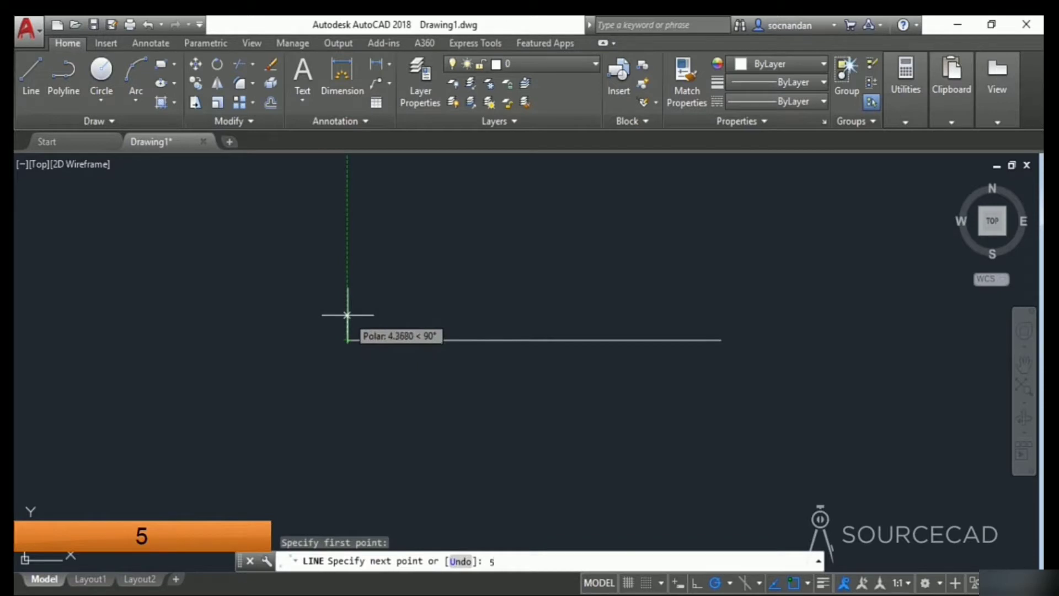
key(Return)
key(Return)
- Draw a 5-unit line extending leftward from the left end of the 70-unit horizontal line
key(Return)
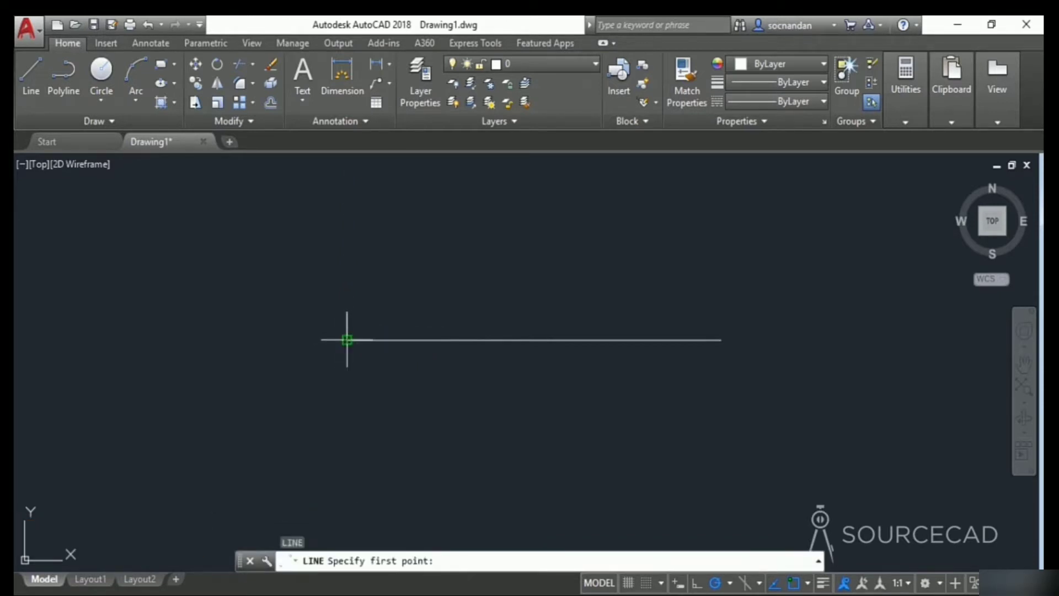
click(347, 339)
text(5)
key(Return)
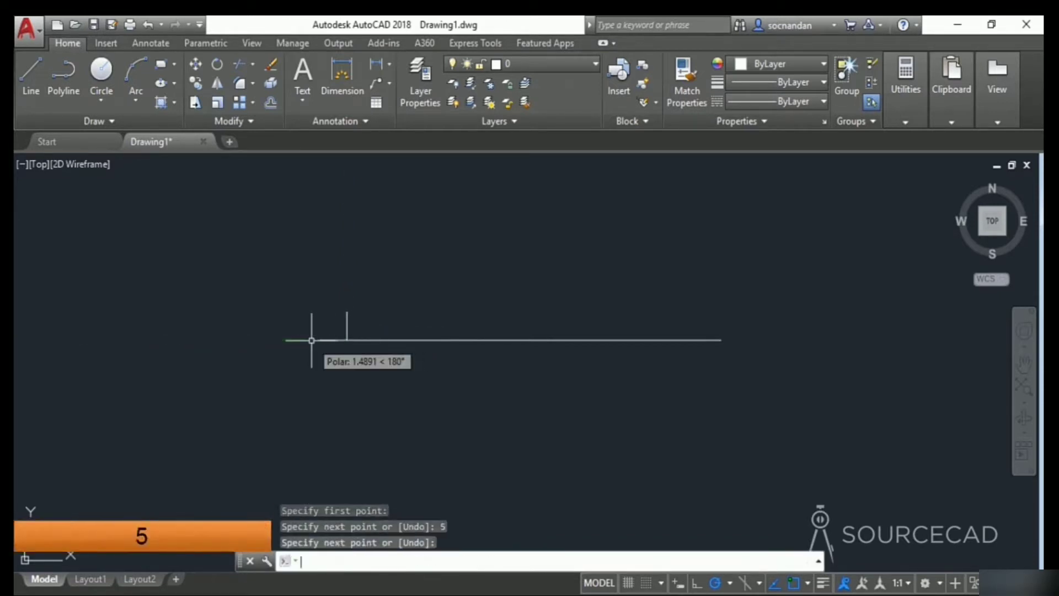
key(Return)
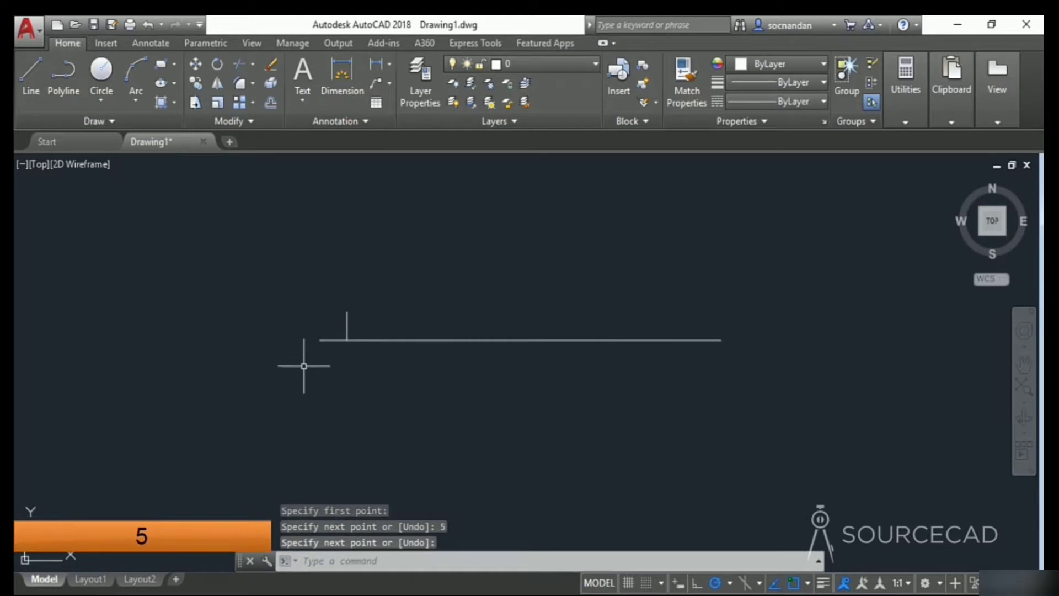
- Draw a circle of radius 10 centred on the upper end of the short vertical line
click(102, 70)
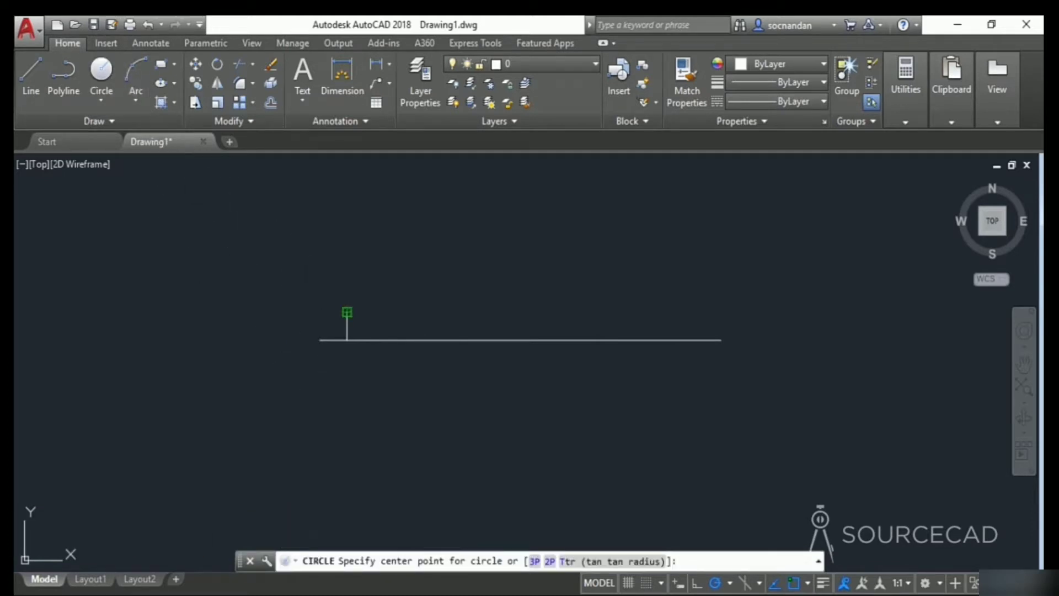
click(347, 313)
text(10)
key(Return)
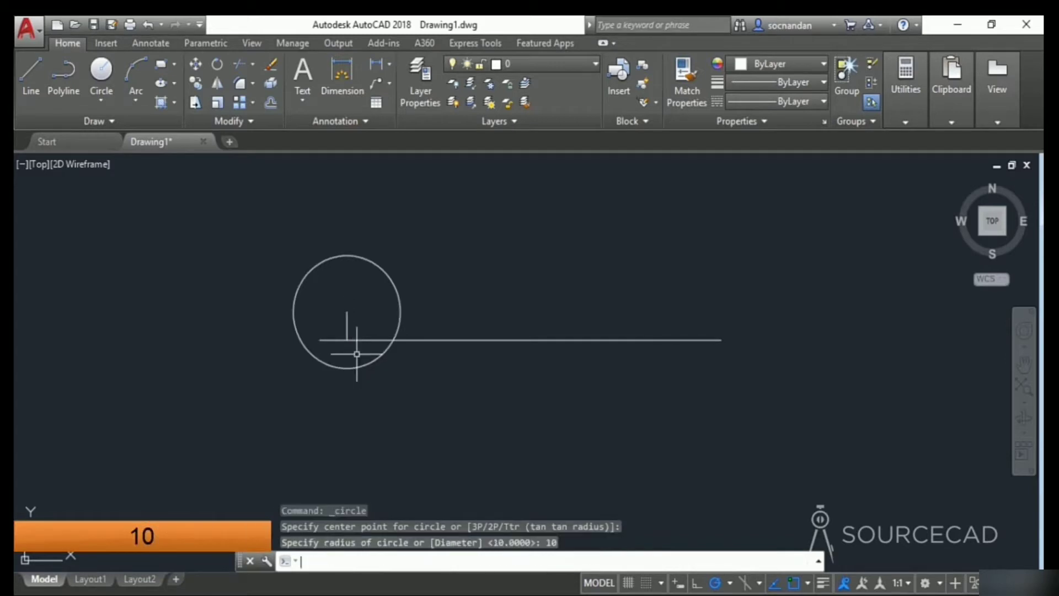
- Draw a circle of radius 10 centred on the left end of the short horizontal line
key(Return)
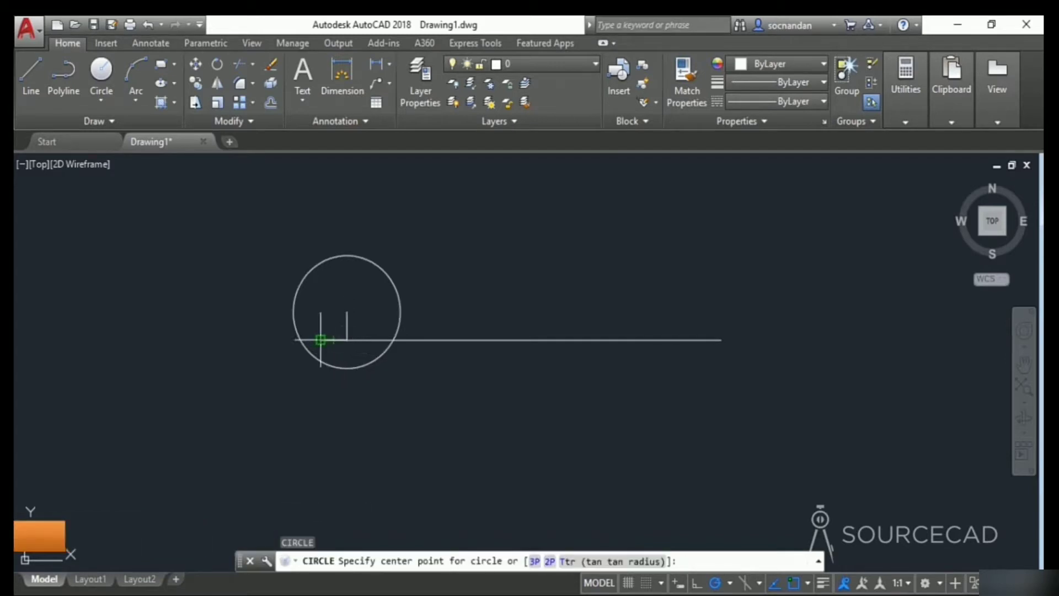
click(320, 340)
text(10)
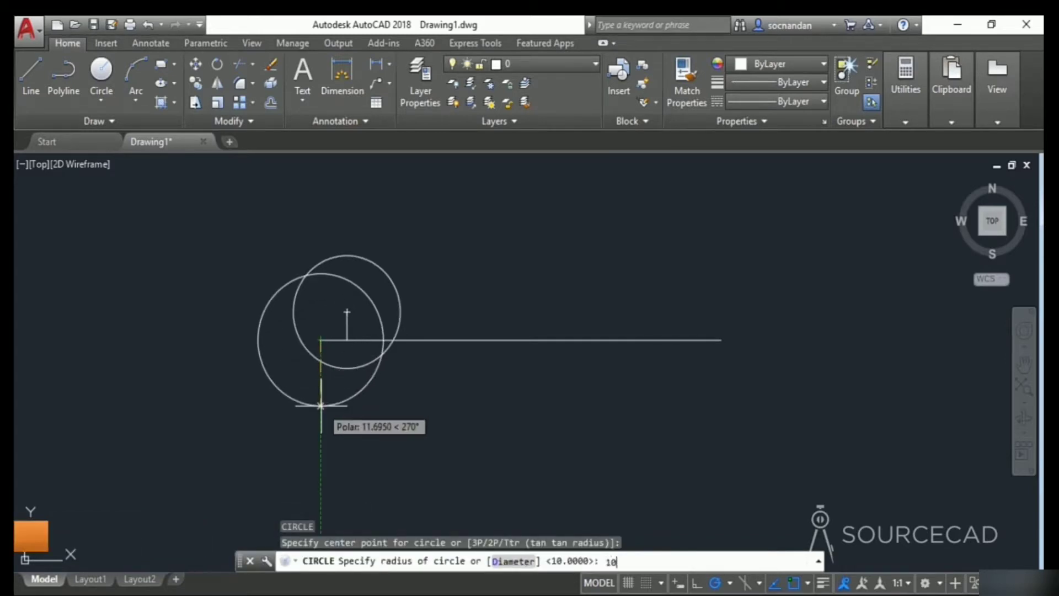
key(Return)
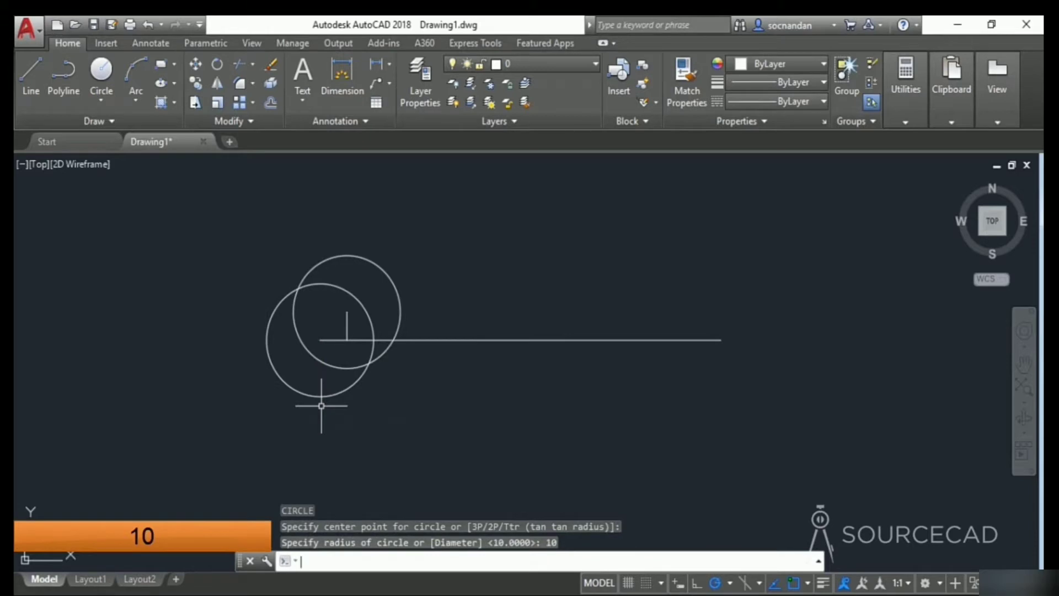
- Draw a multiline with Zero justification and scale 8 from the upper circle's centre to the lower circle's centre
text(ml)
key(Return)
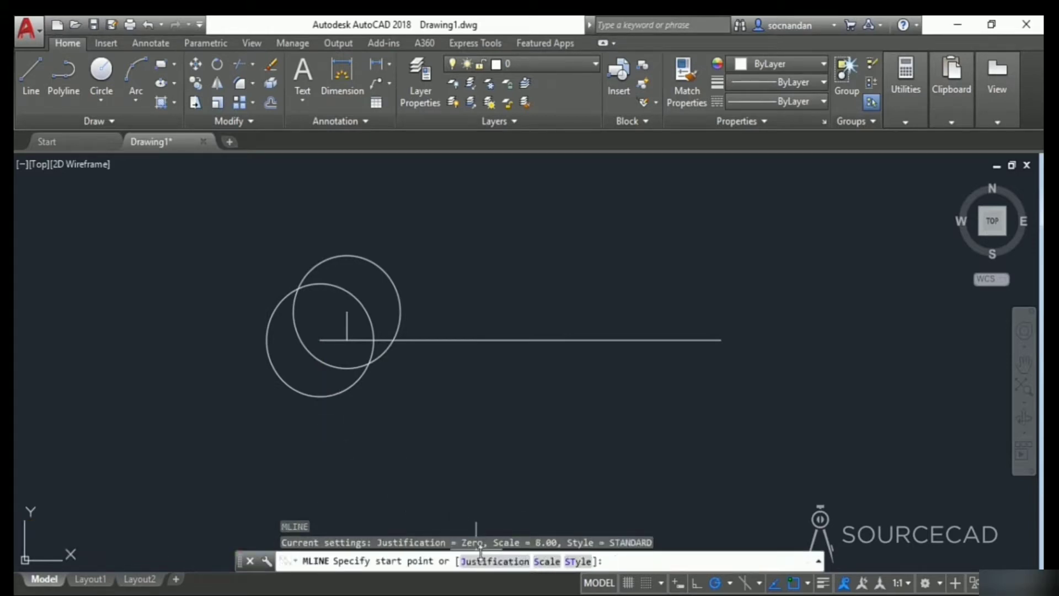
click(499, 561)
click(503, 562)
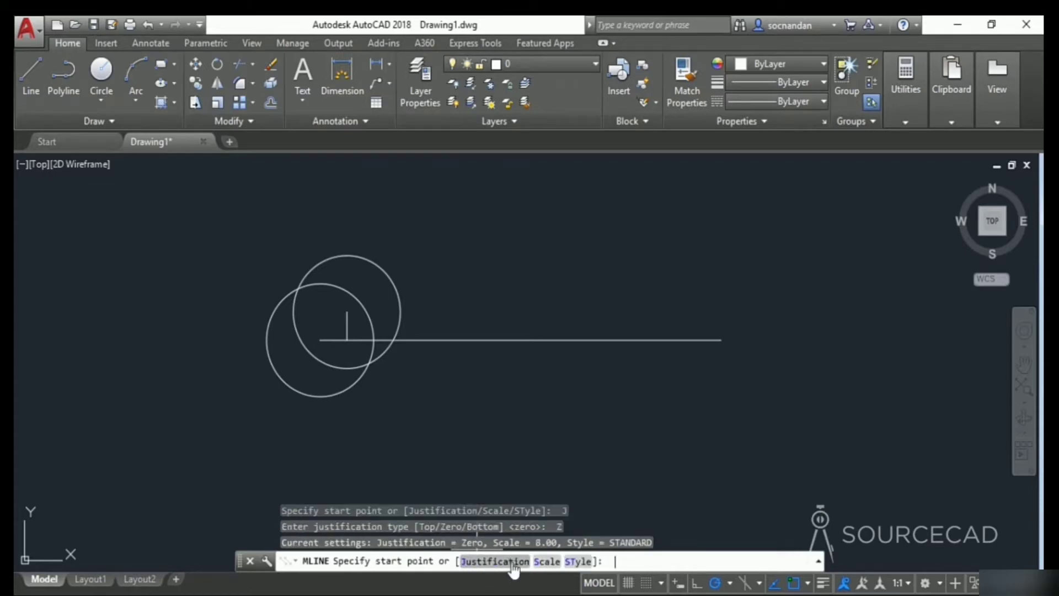
click(548, 562)
text(8)
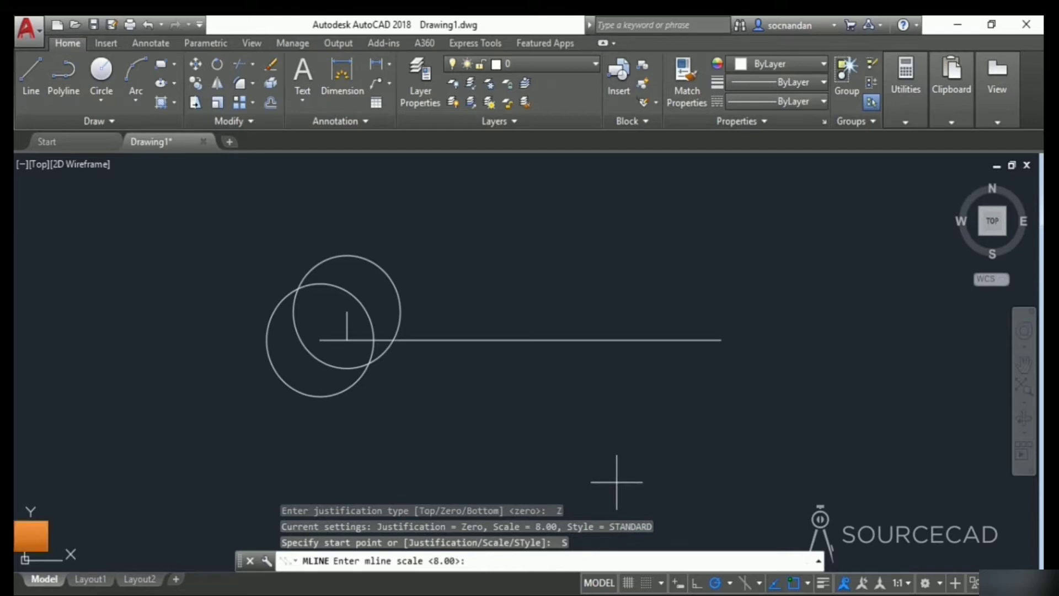
key(Return)
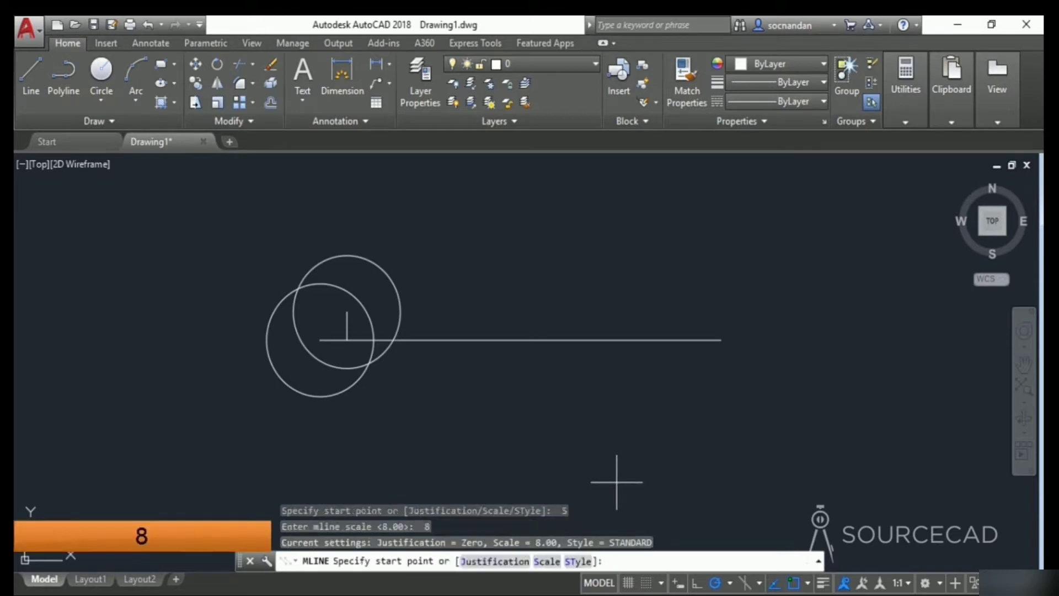
click(347, 312)
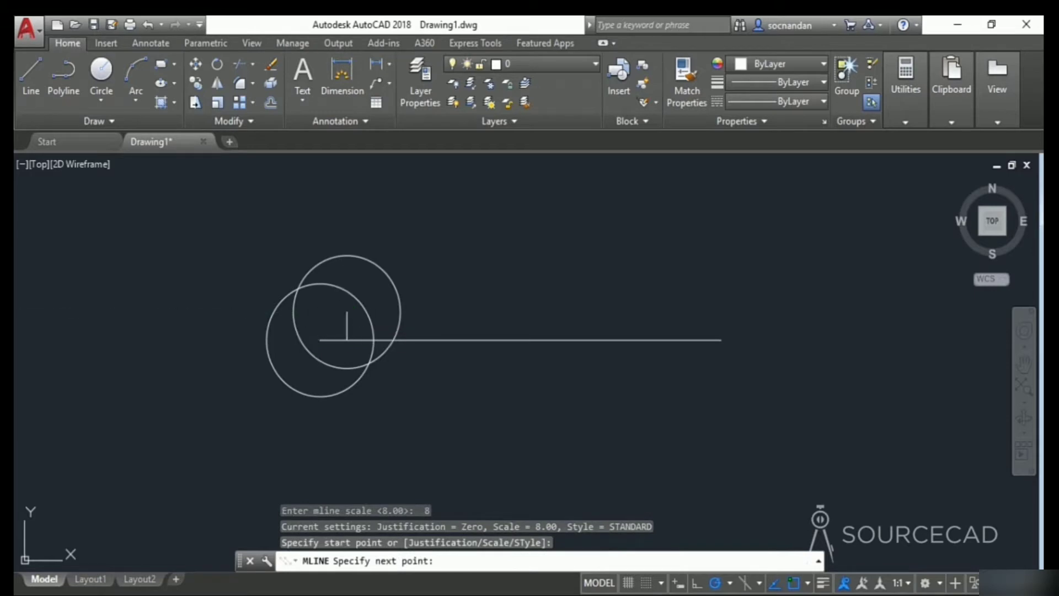
click(320, 340)
key(Return)
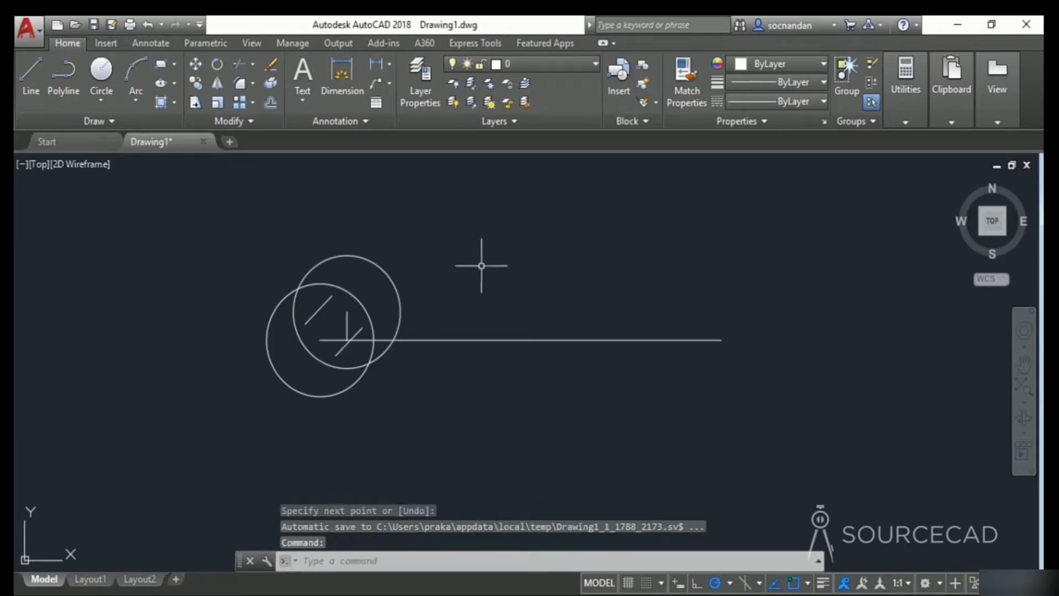
- Extend both ends of the multiline to the edges of the overlapping circles
click(253, 64)
click(277, 123)
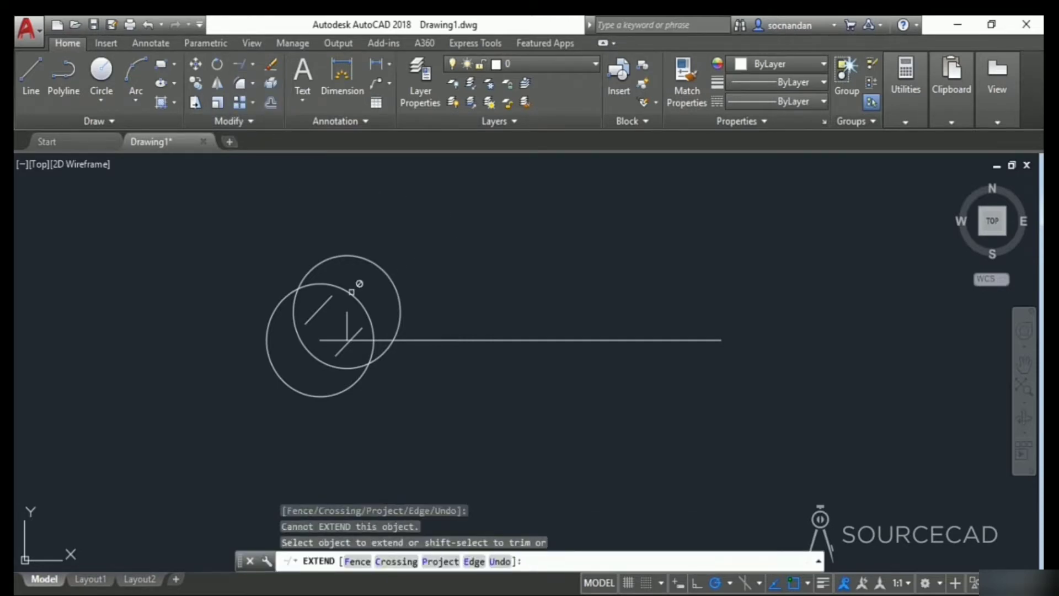
click(312, 320)
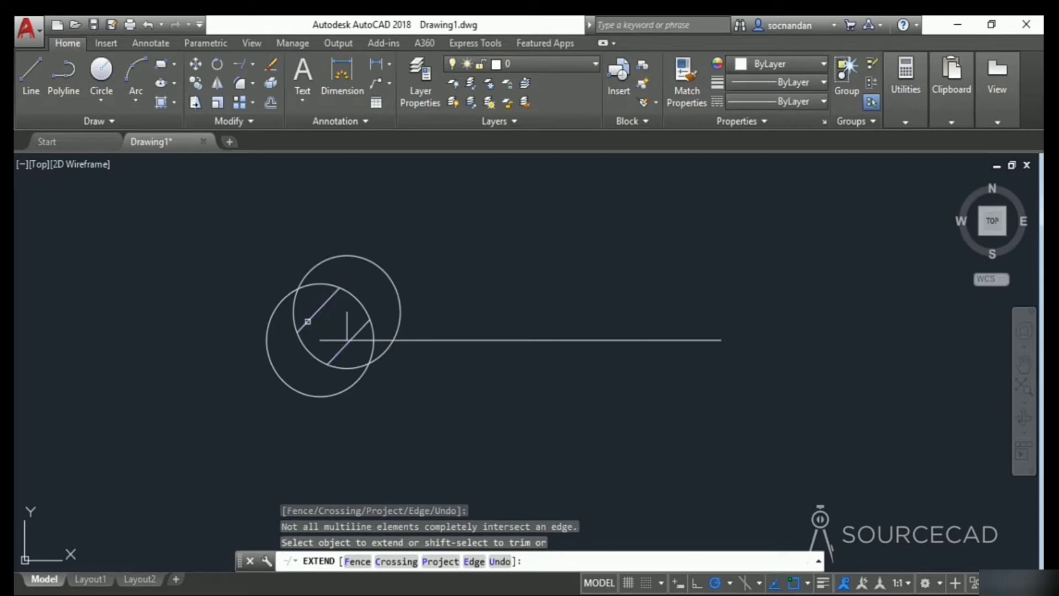
click(366, 303)
key(Return)
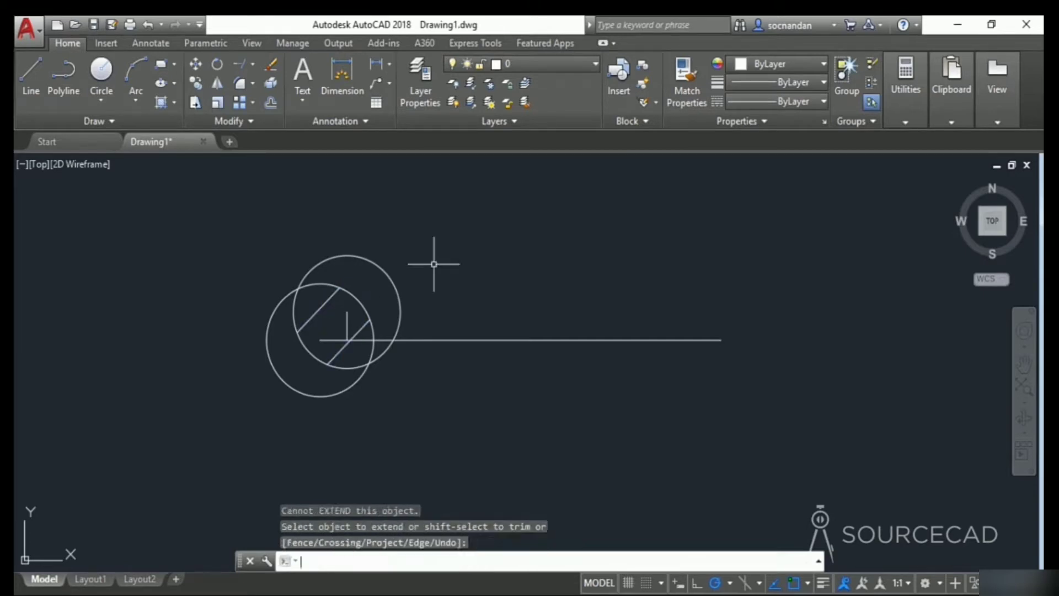
- Trim the circle segments around the multiline to form the open jaw inside the upper circle
click(253, 64)
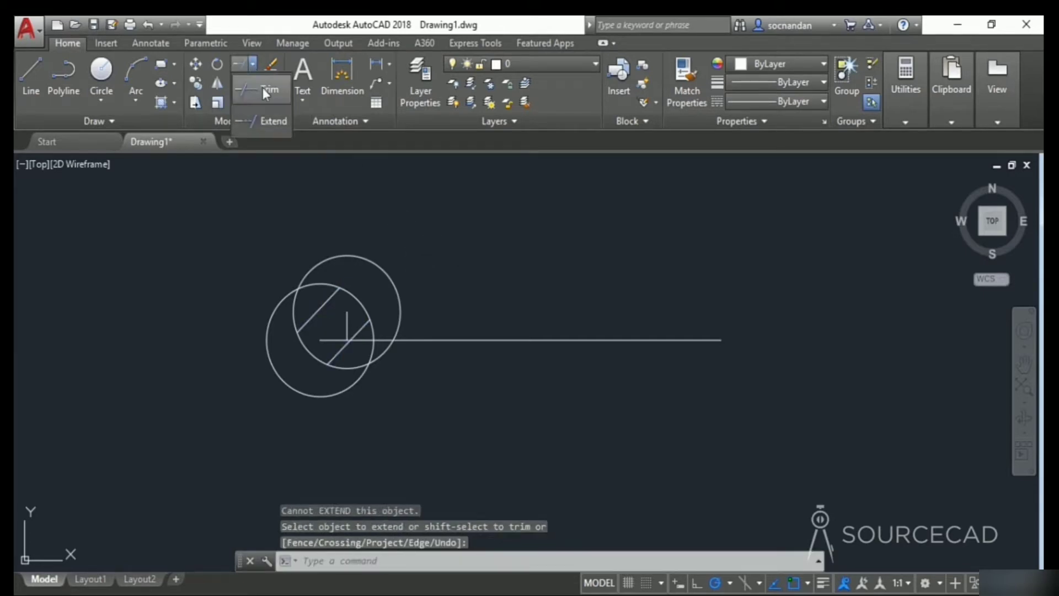
click(263, 89)
key(Return)
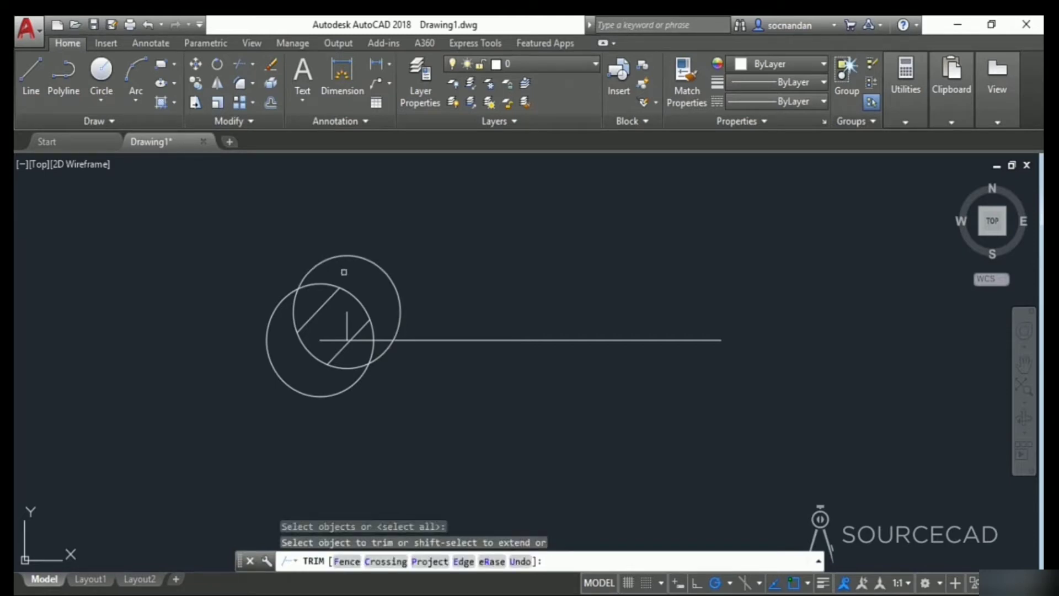
click(329, 285)
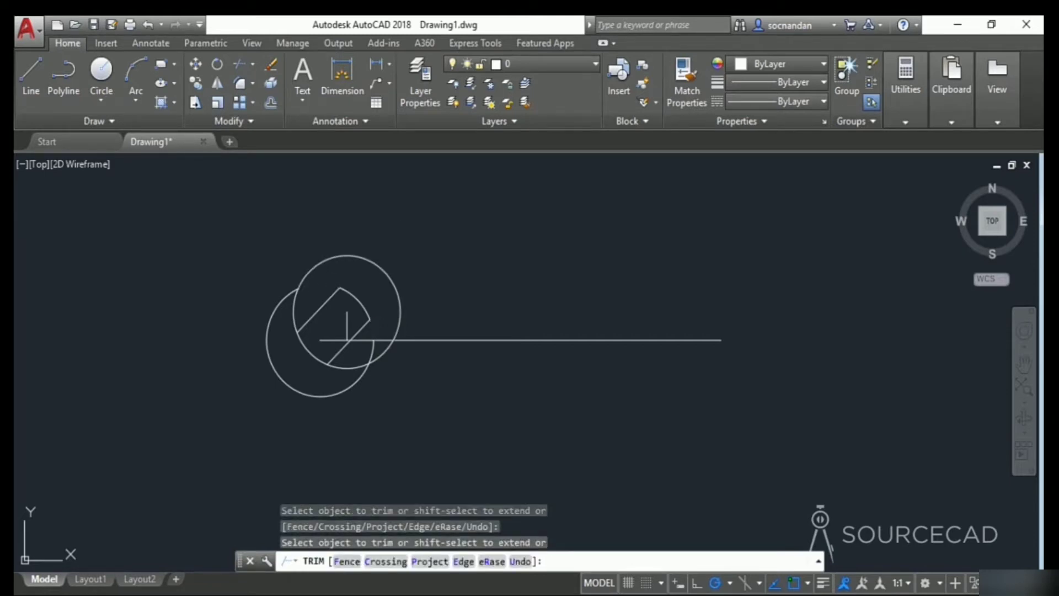
click(328, 354)
click(395, 276)
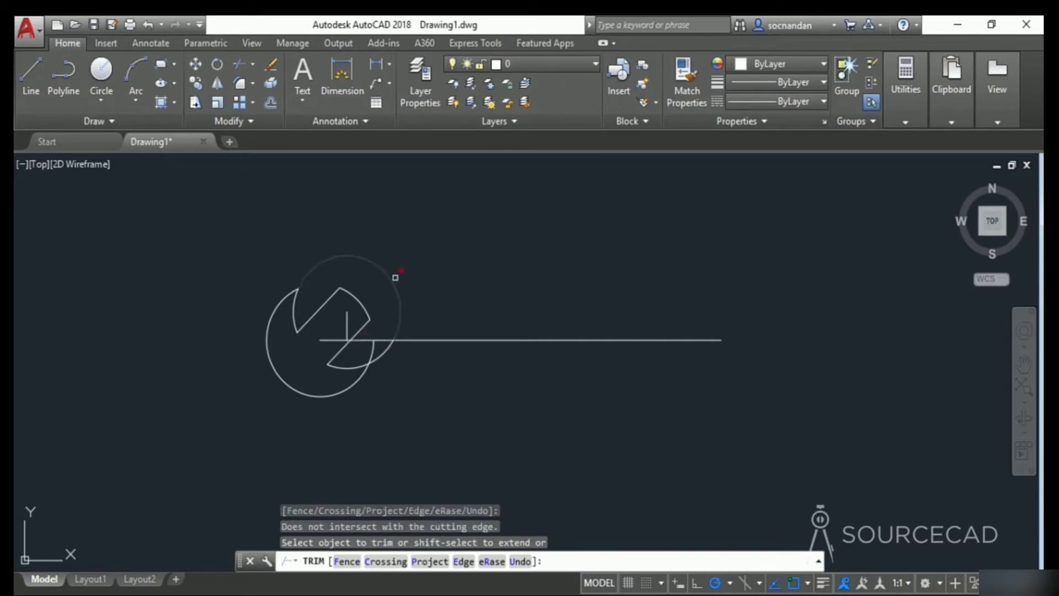
right_click(401, 259)
click(411, 271)
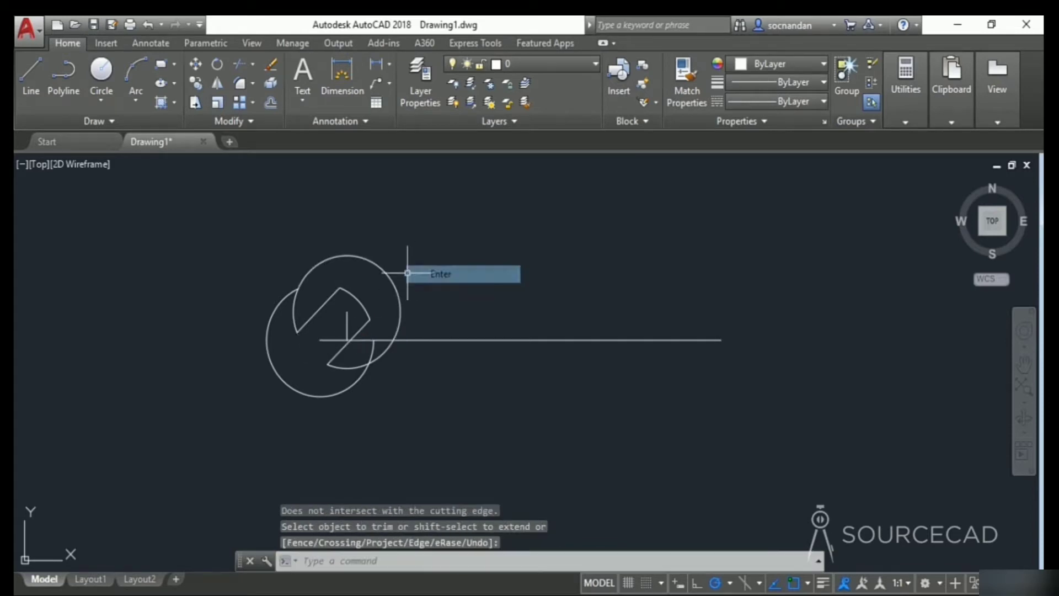
- Erase the leftover arc of the lower circle and the two 5-unit construction lines
click(323, 396)
click(347, 319)
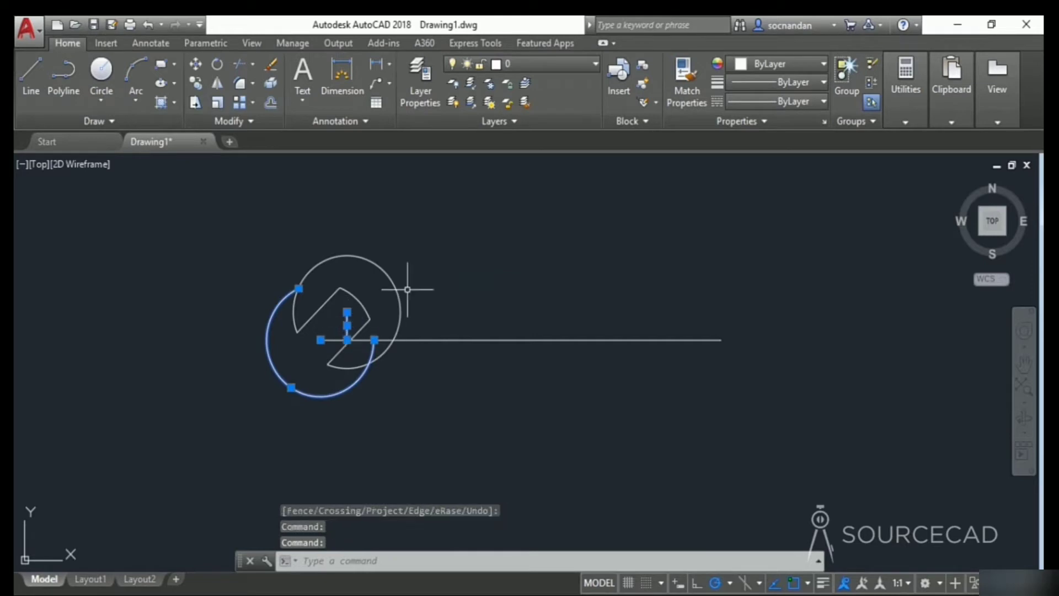
right_click(454, 264)
click(489, 326)
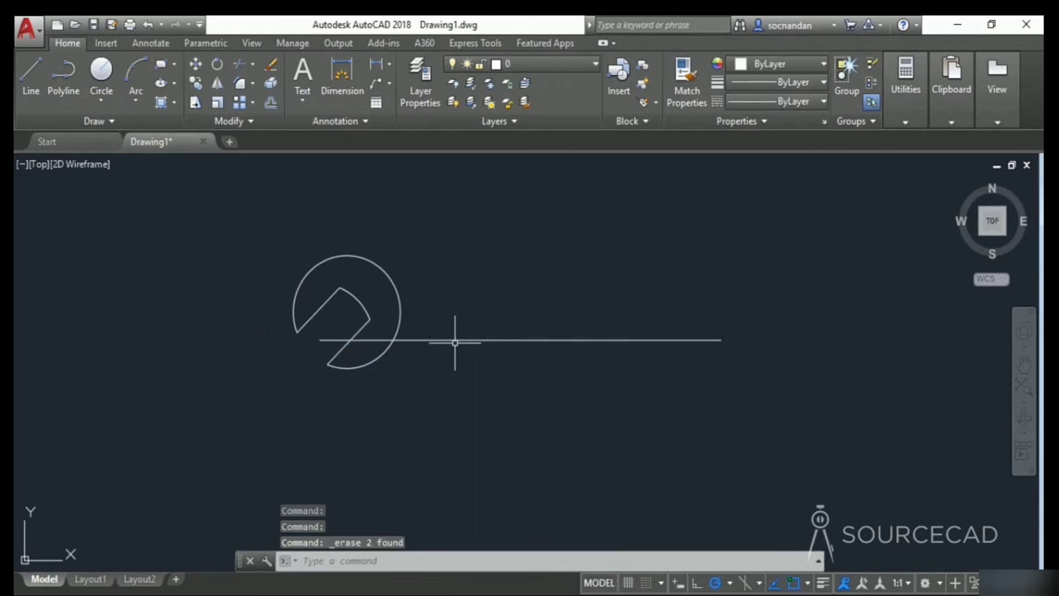
click(330, 340)
right_click(454, 257)
click(480, 304)
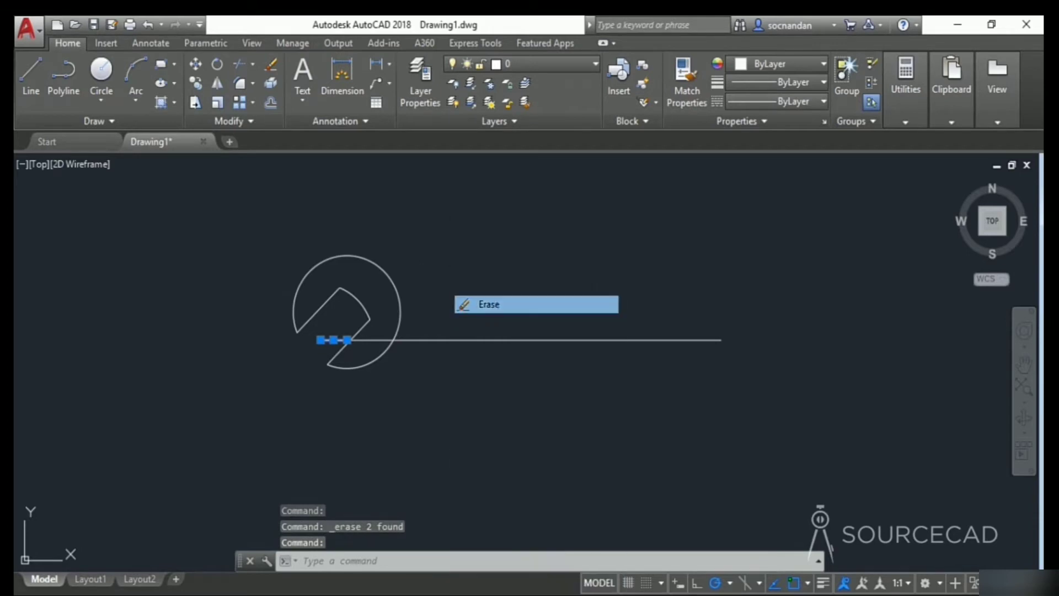
- Move the 70-unit line by its left endpoint to the midpoint of the jaw's inner arc
click(195, 64)
click(421, 341)
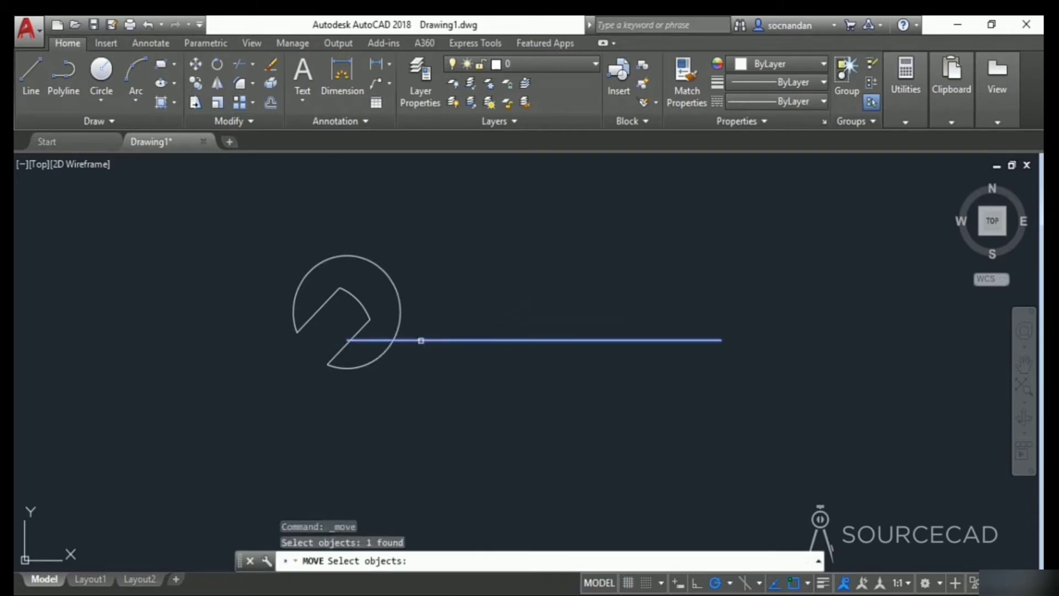
key(Return)
click(347, 341)
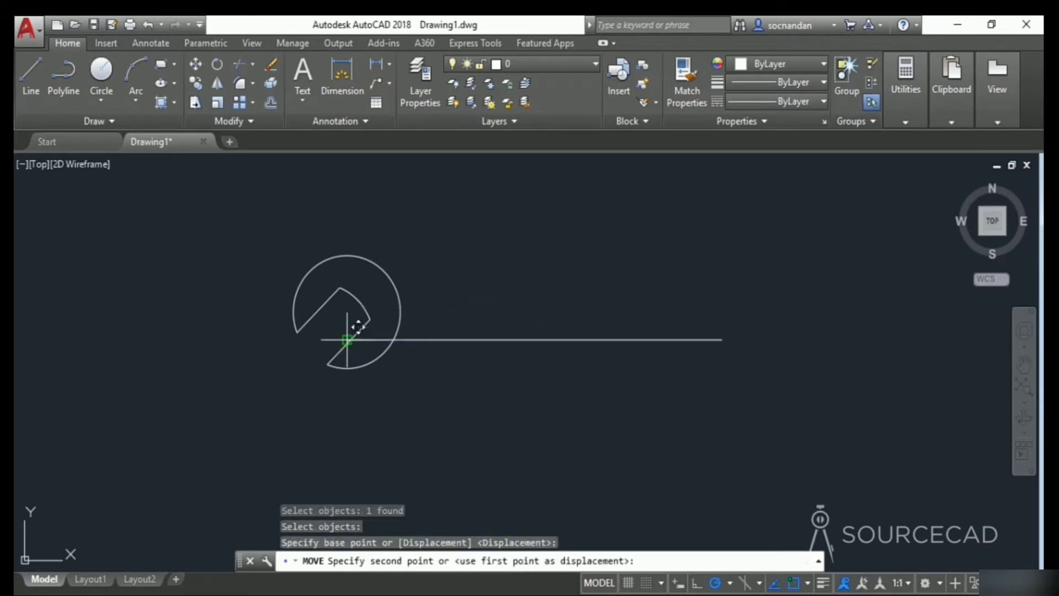
click(367, 287)
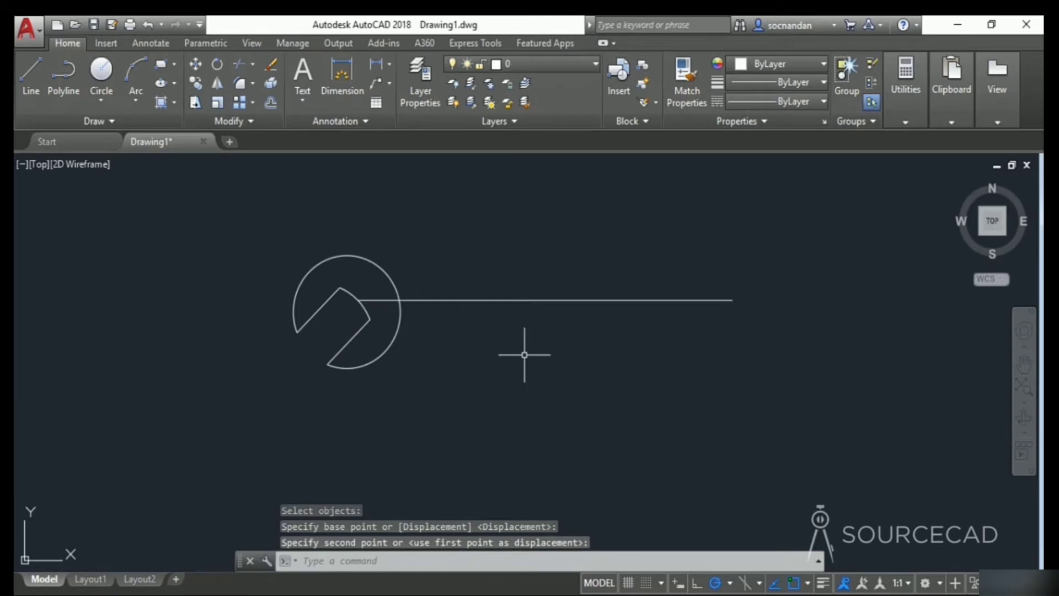
- Copy the jaw head from the midpoint of its inner arc to the right endpoint of the 70-unit line
click(276, 232)
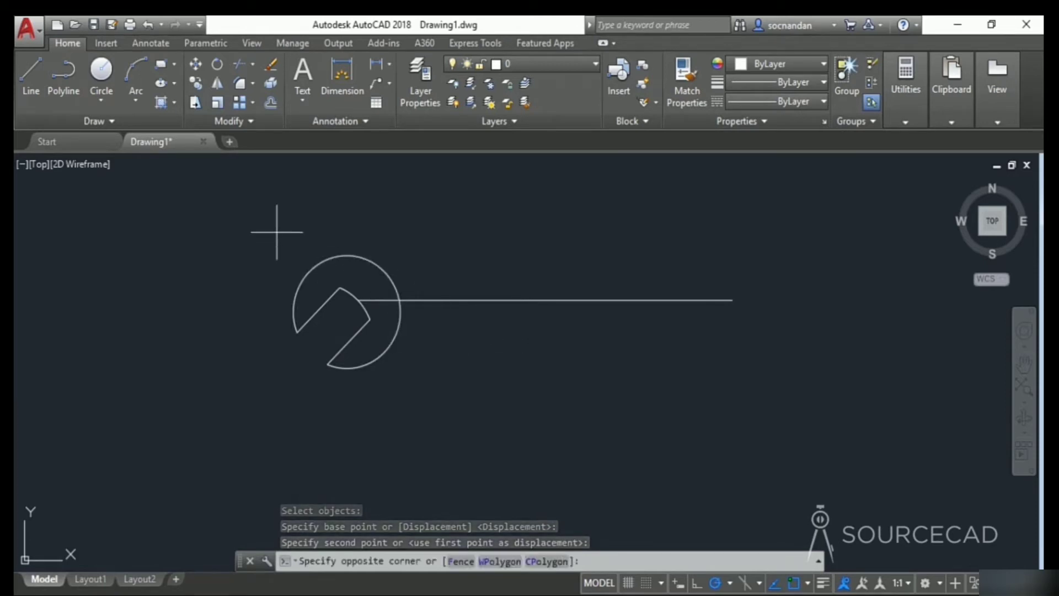
click(440, 392)
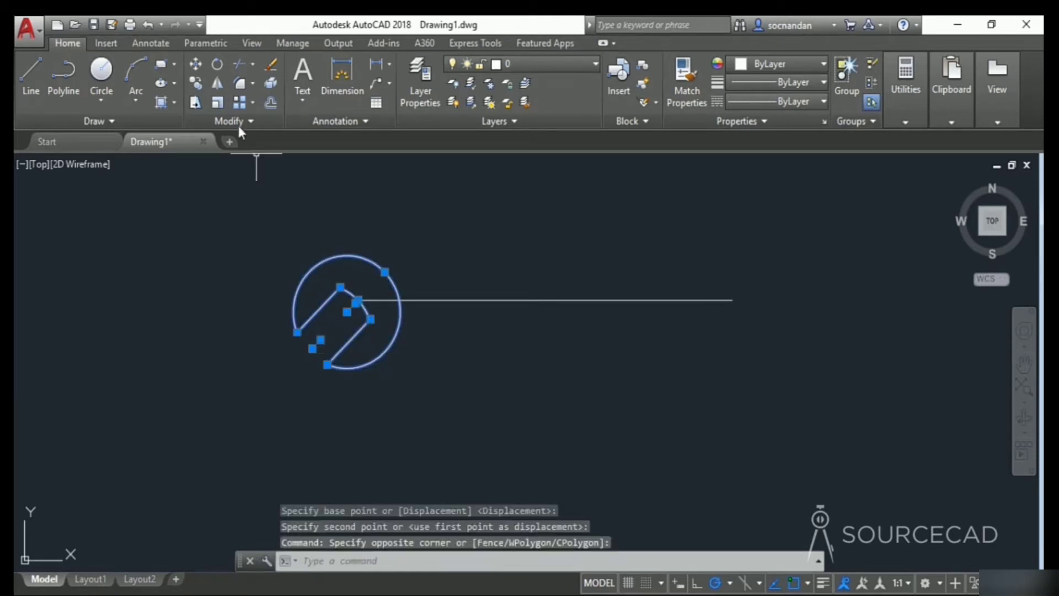
click(197, 83)
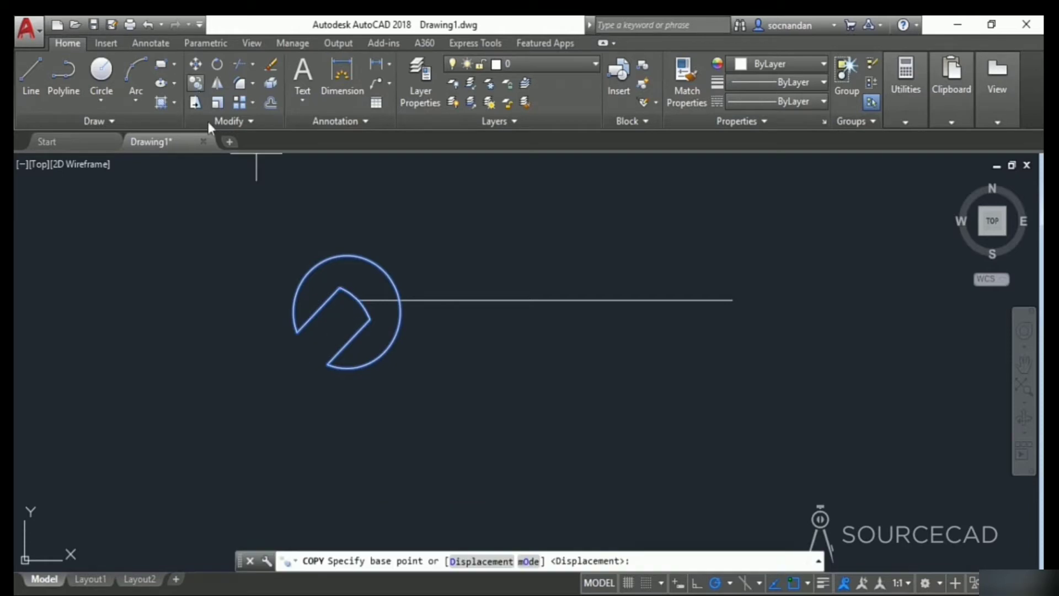
click(358, 301)
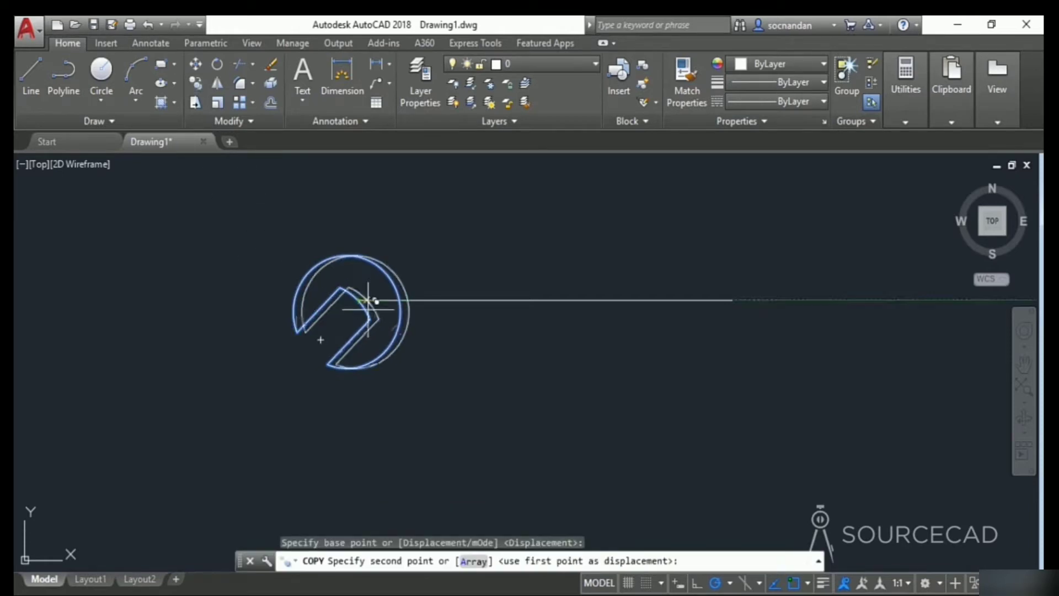
click(733, 301)
key(Return)
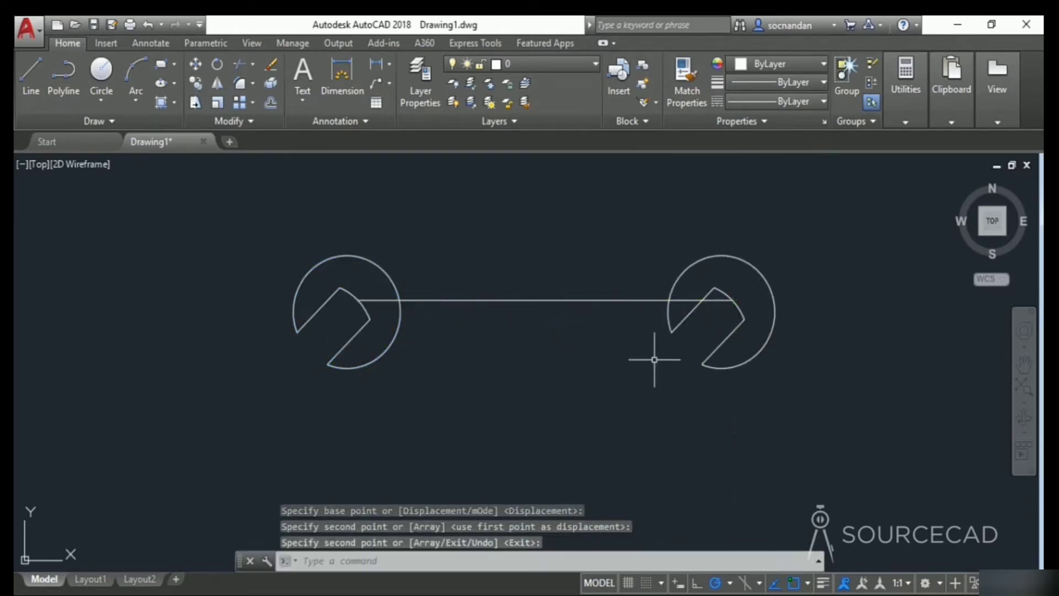
- Scale the copied right-hand head by a factor of 0.9 about the midpoint of its inner arc
click(218, 102)
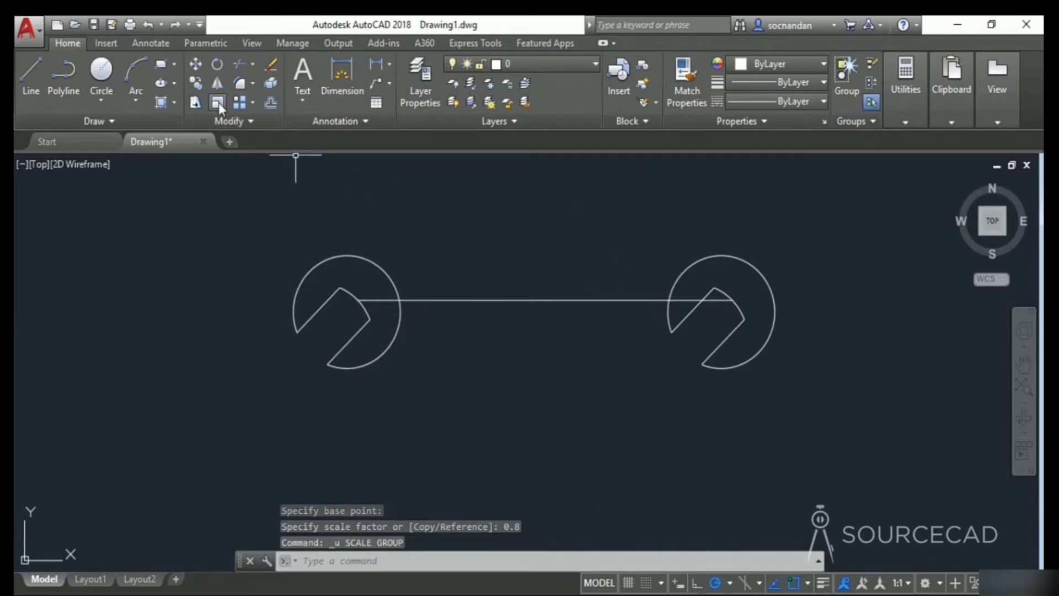
click(638, 229)
click(822, 411)
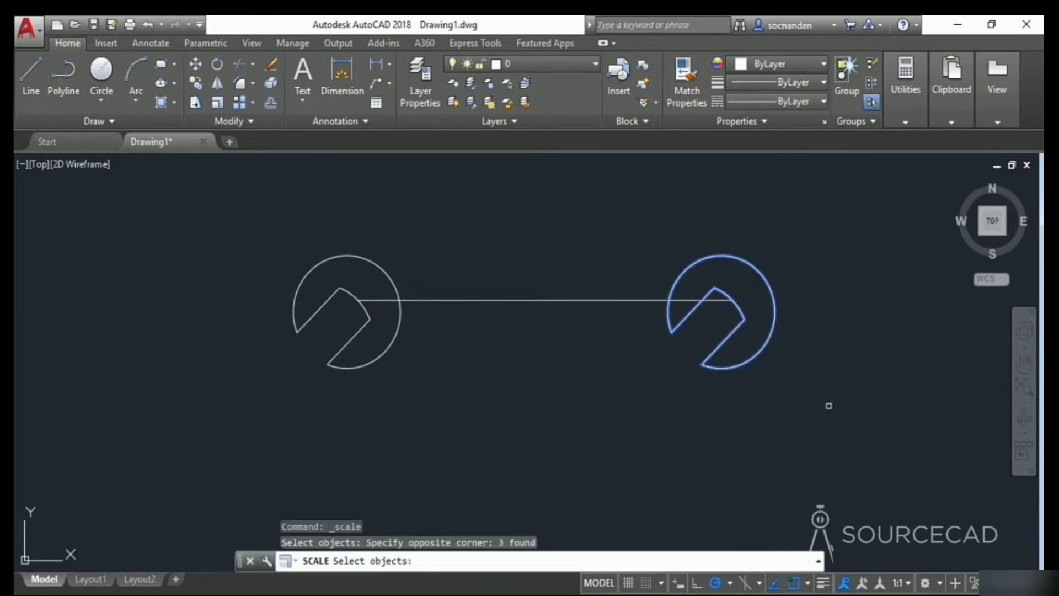
key(Return)
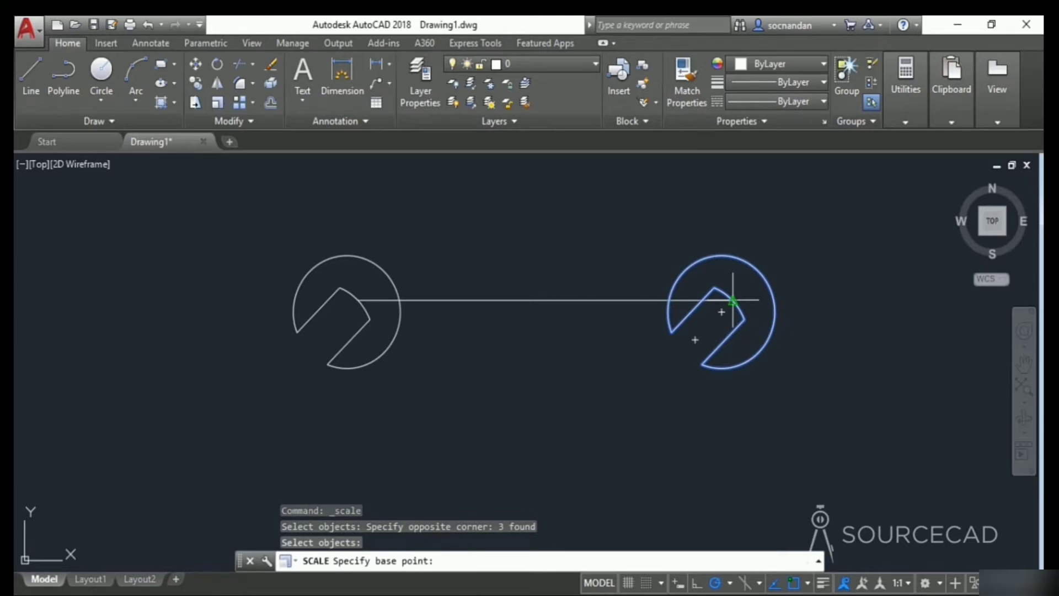
click(733, 301)
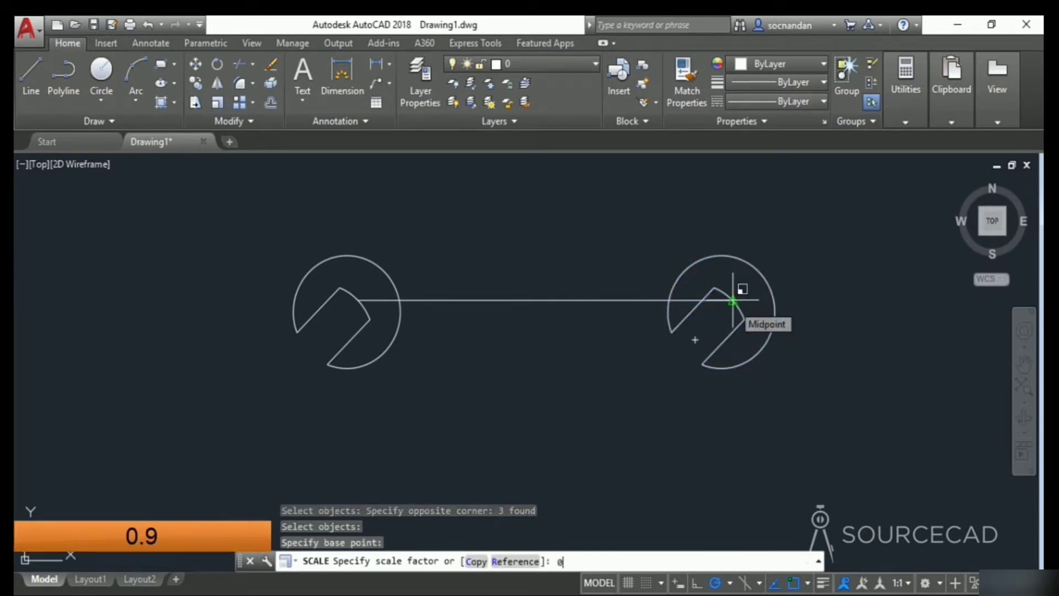
text(0.9)
key(Return)
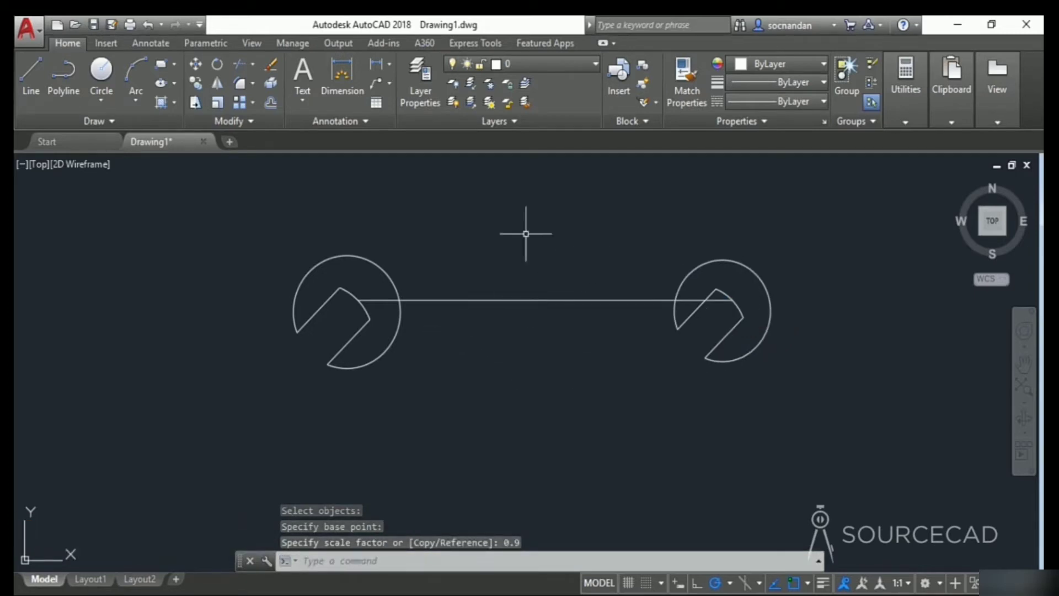
- Rotate the right head about its inner arc's midpoint, using the jaw axis as Reference, so the opening points diagonally up and right
click(217, 65)
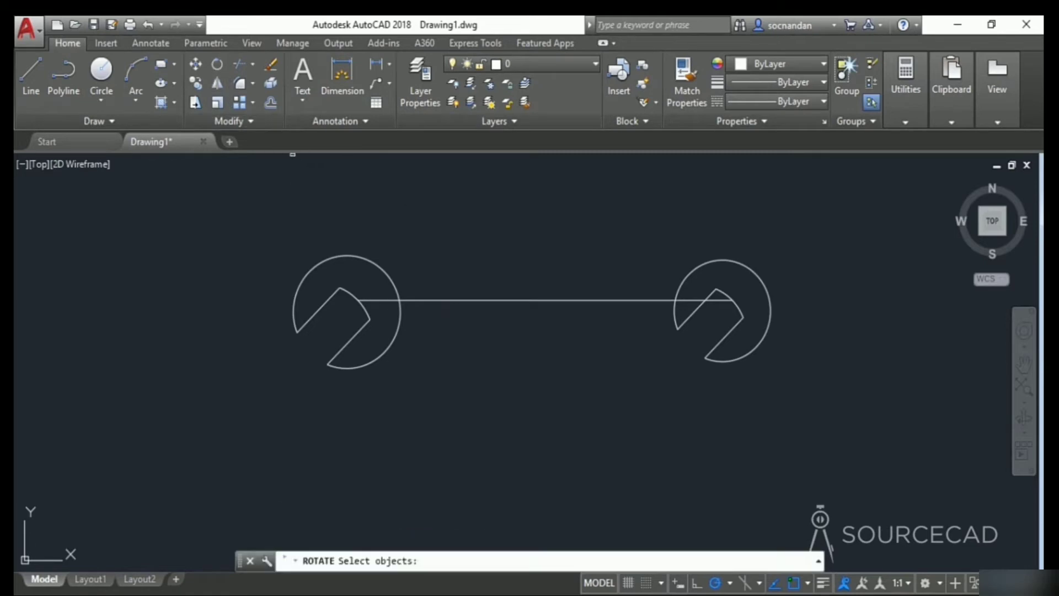
click(653, 232)
click(844, 434)
key(Return)
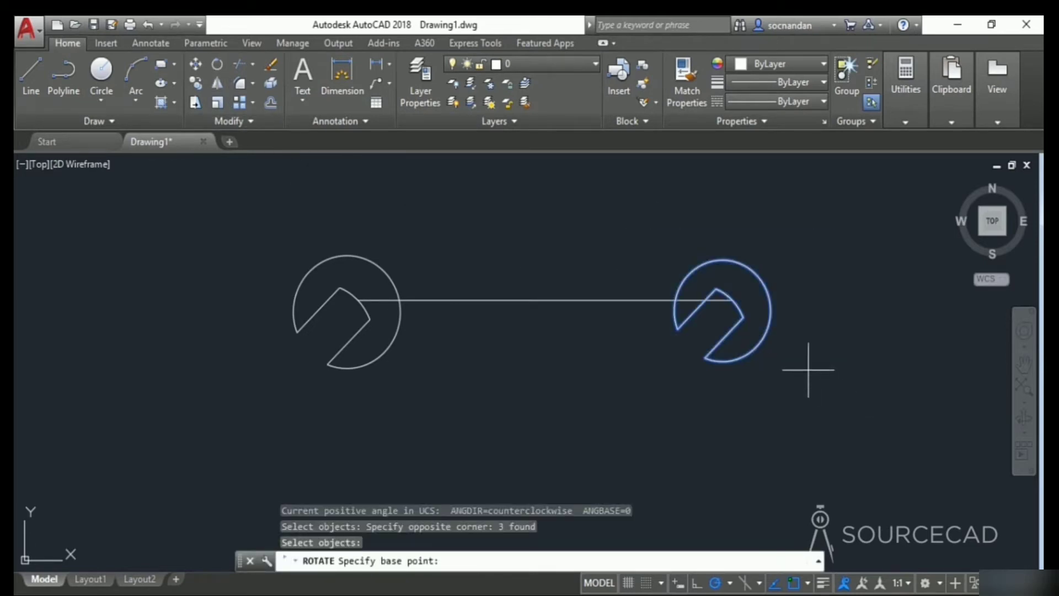
click(733, 300)
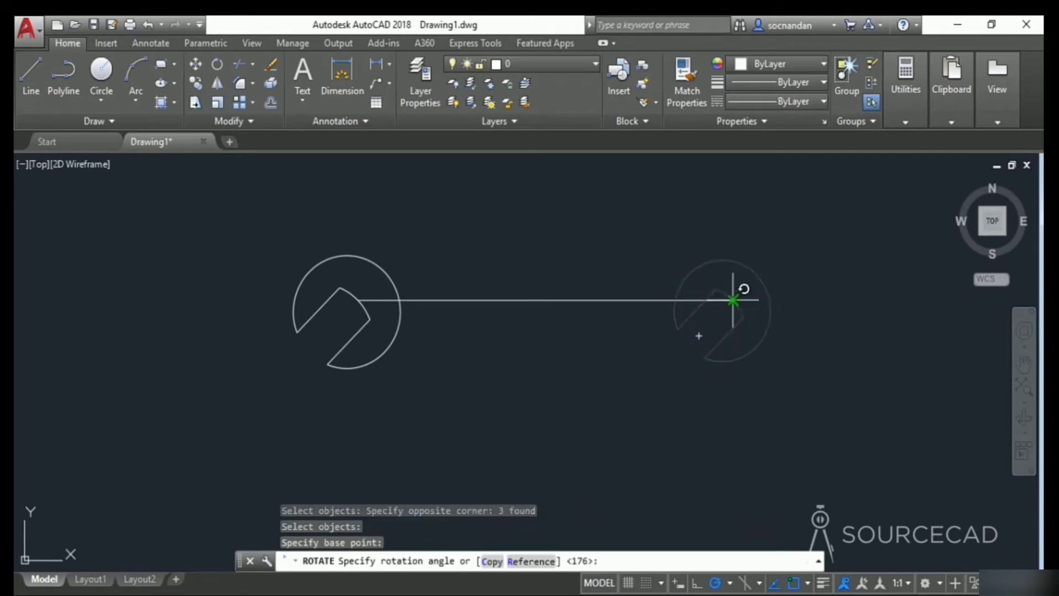
text(R)
key(Return)
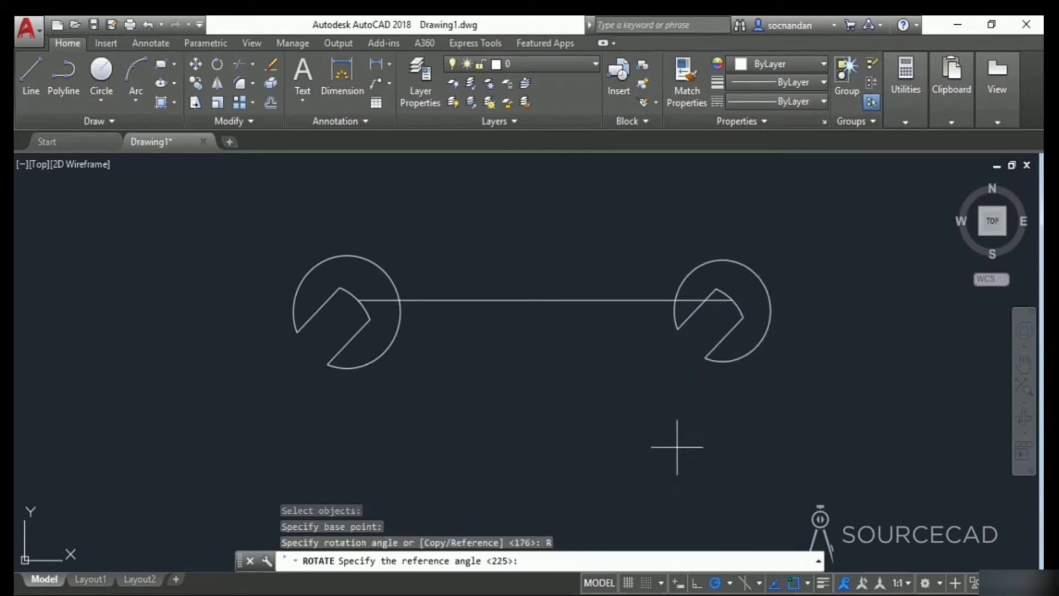
click(732, 301)
click(699, 336)
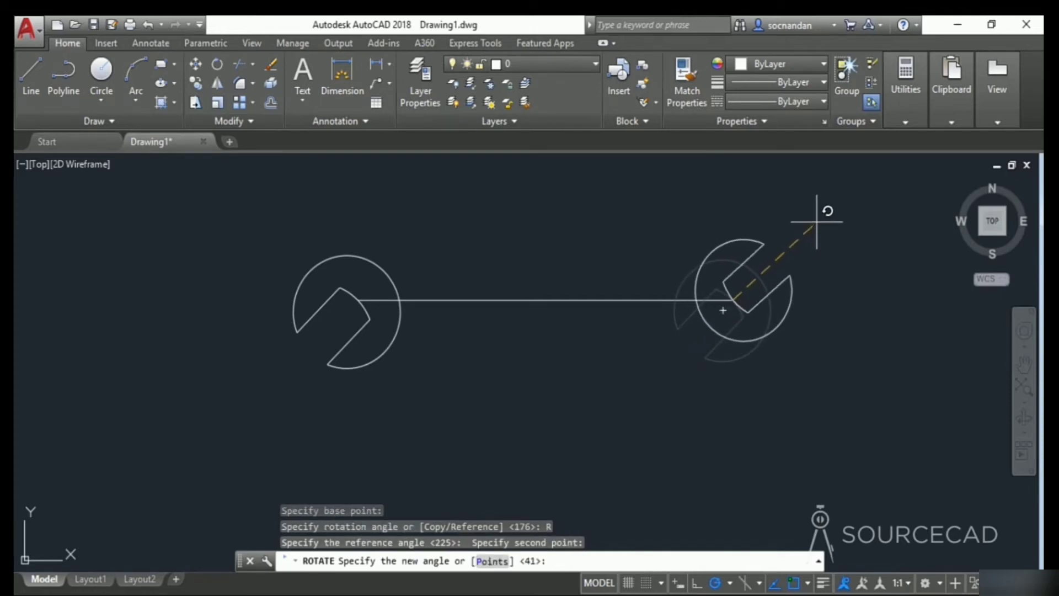
click(818, 225)
- Offset the centre line between the two heads by 4 units, once above and once below
mouse_move(703, 403)
middle_down()
mouse_move(634, 439)
mouse_move(644, 444)
middle_up()
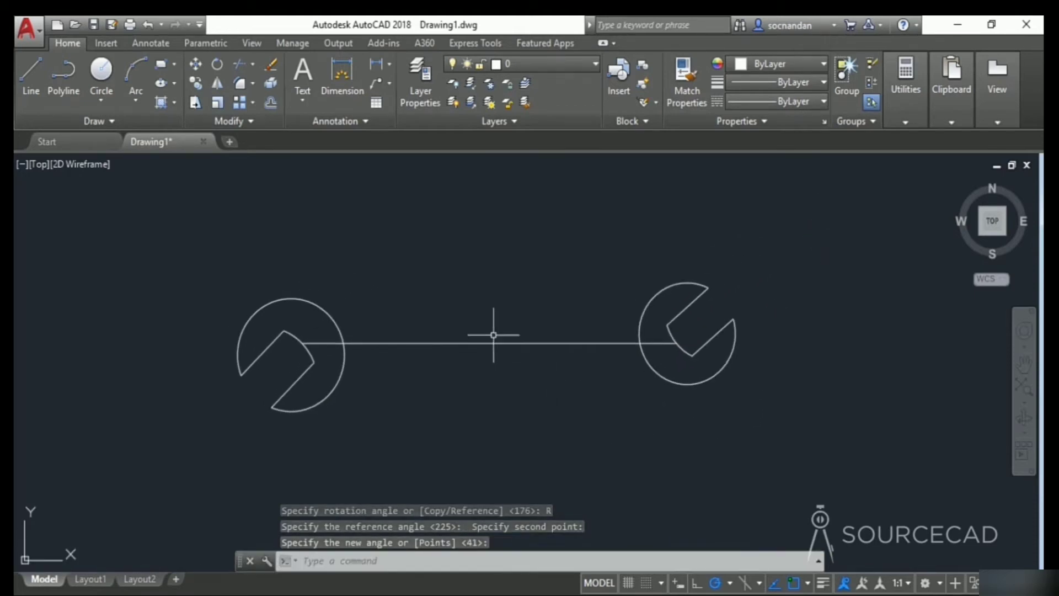
click(269, 103)
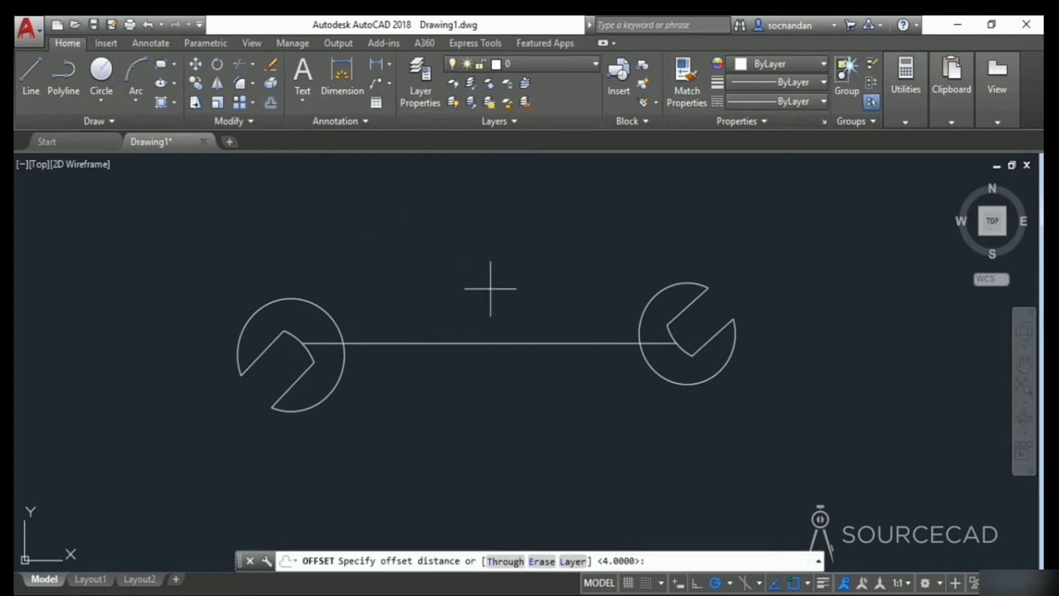
text(4)
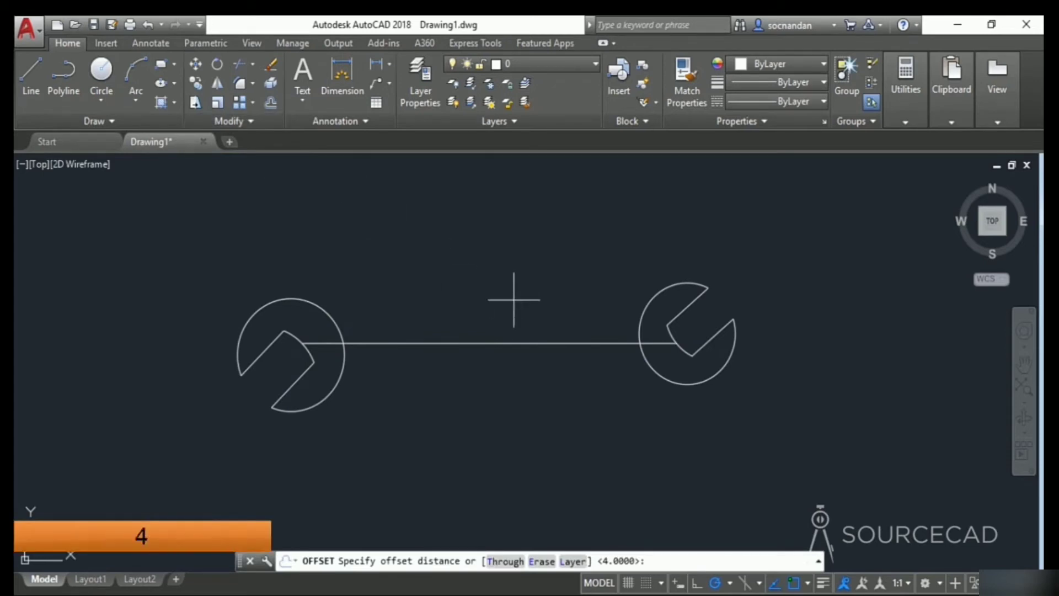
key(Return)
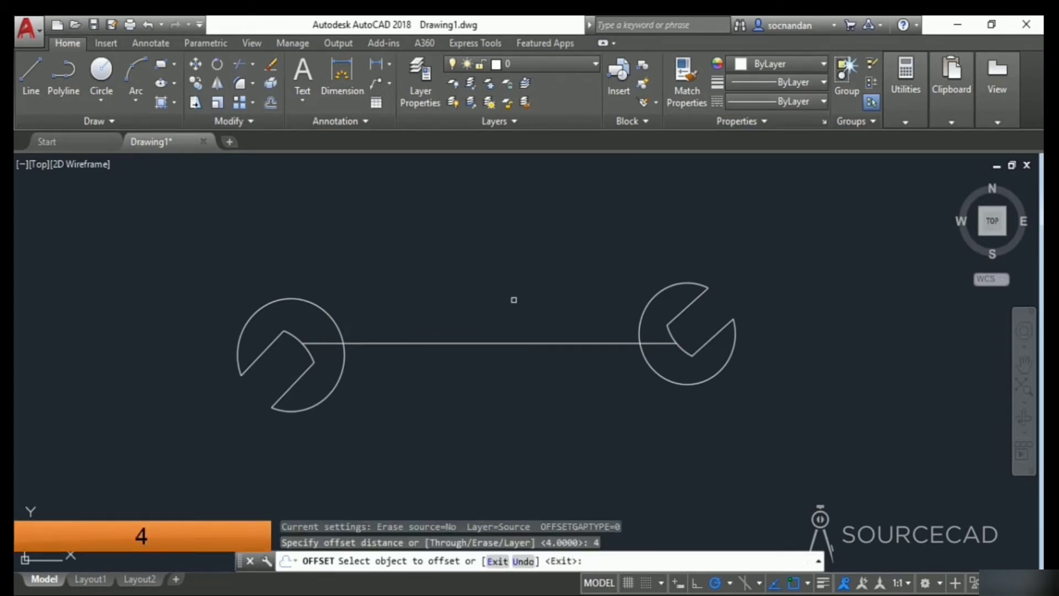
click(481, 344)
click(483, 318)
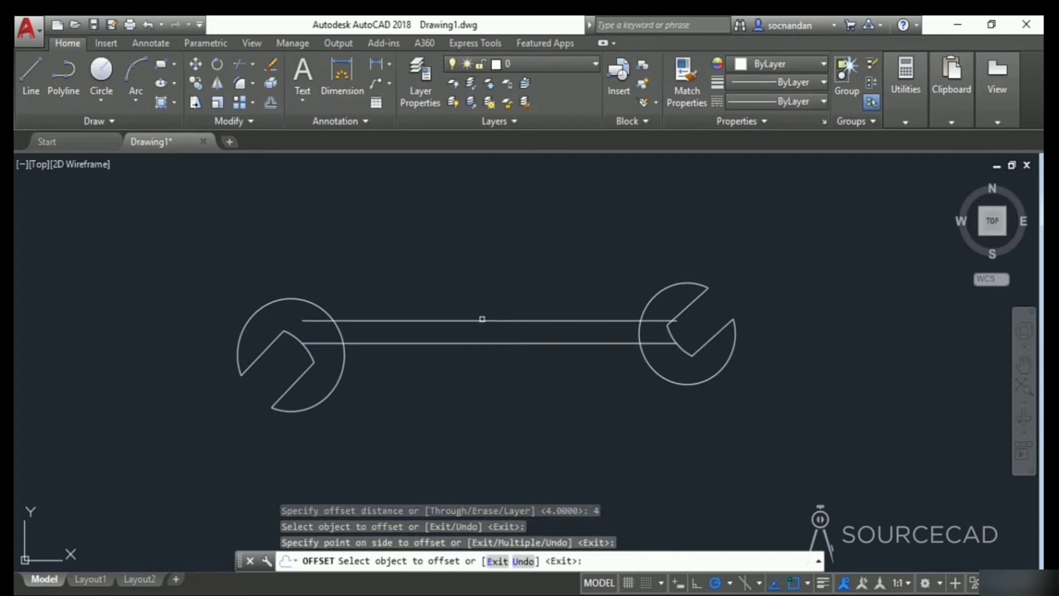
click(479, 342)
click(484, 380)
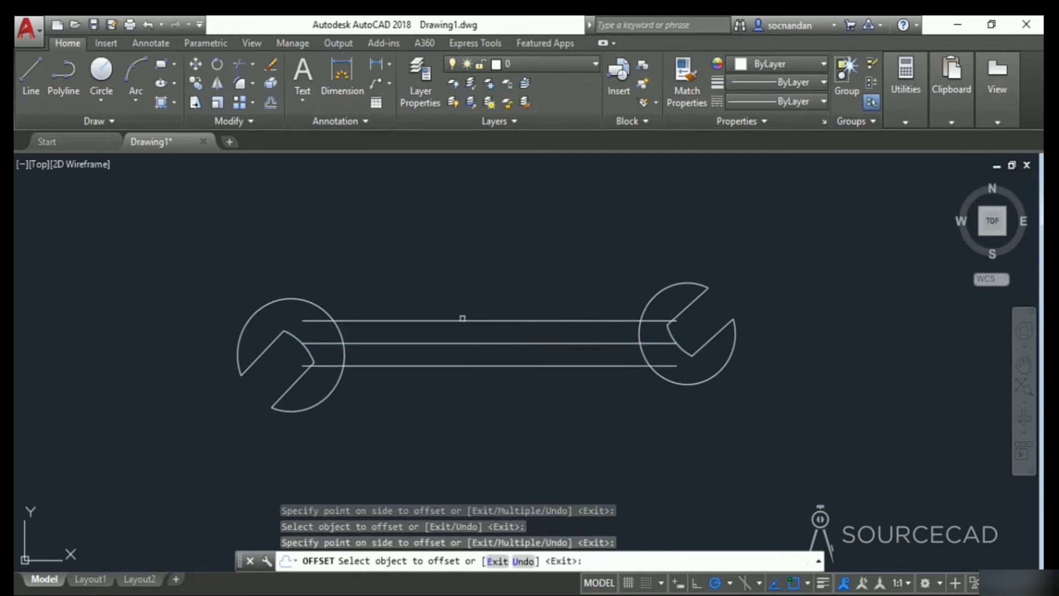
right_click(464, 270)
click(474, 279)
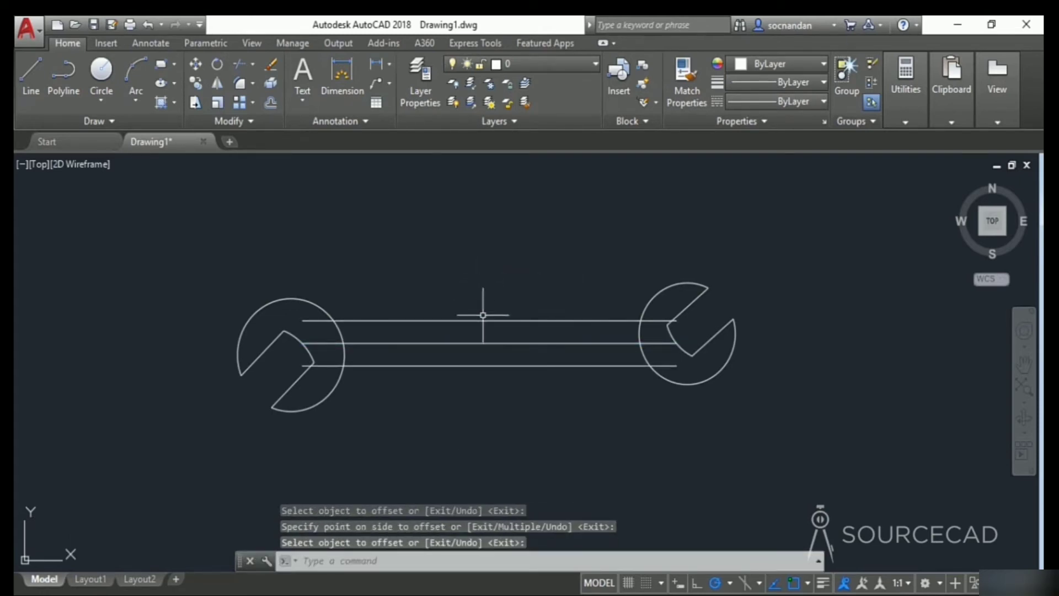
- Erase the original centre line between the two offset handle lines
click(490, 343)
right_click(530, 208)
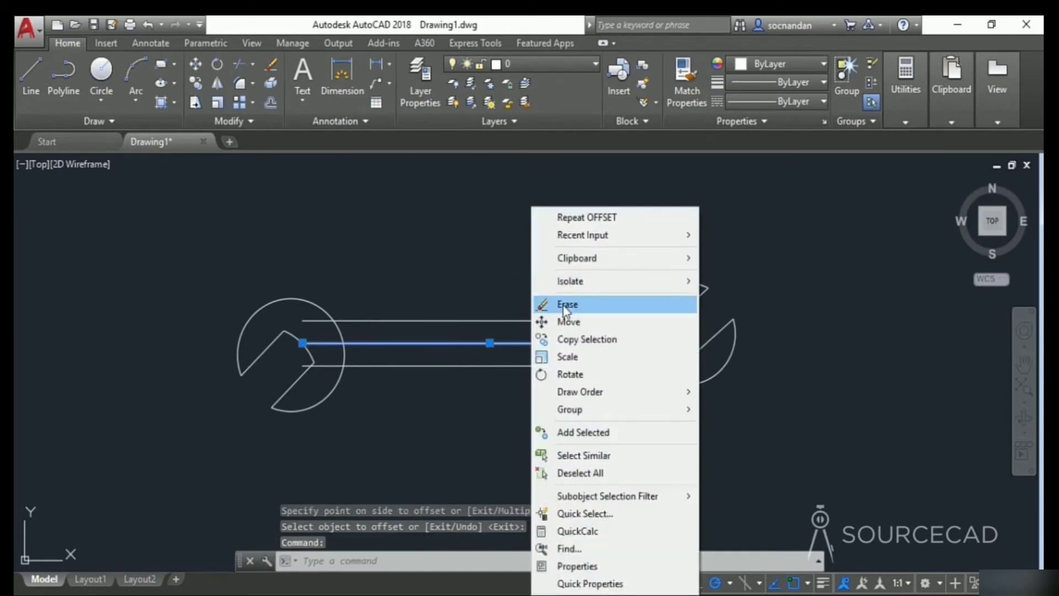
click(563, 304)
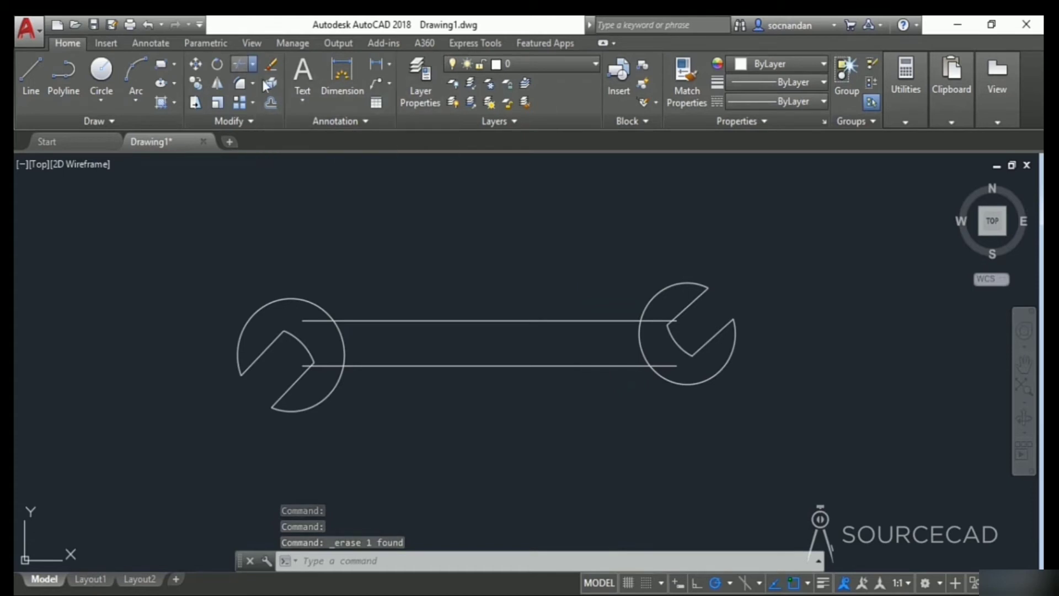
- Trim the outer arcs of both heads where they cross the handle between its two parallel lines
click(238, 64)
key(Return)
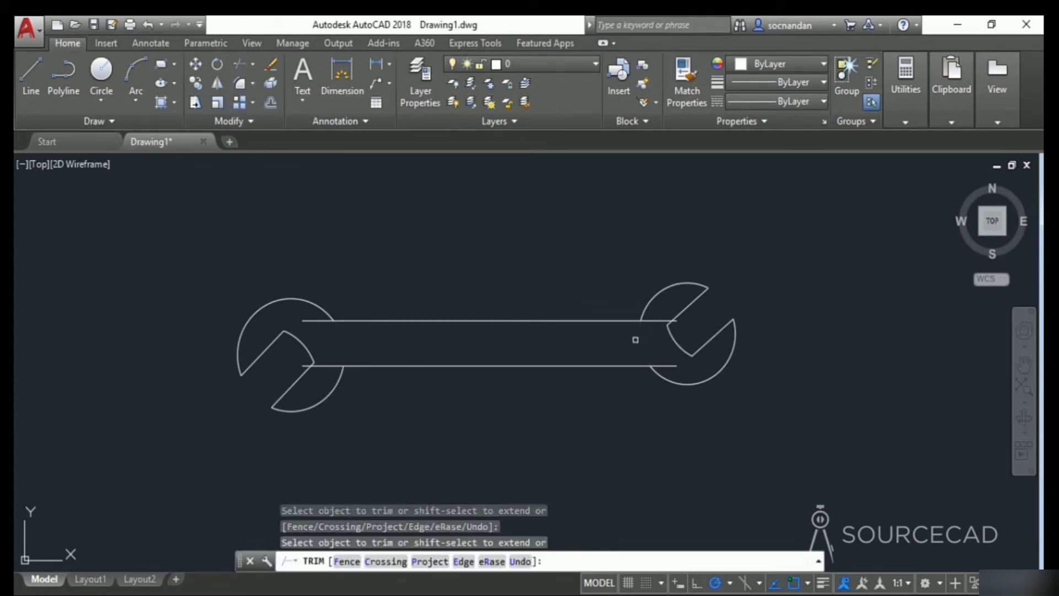
right_click(552, 243)
click(571, 252)
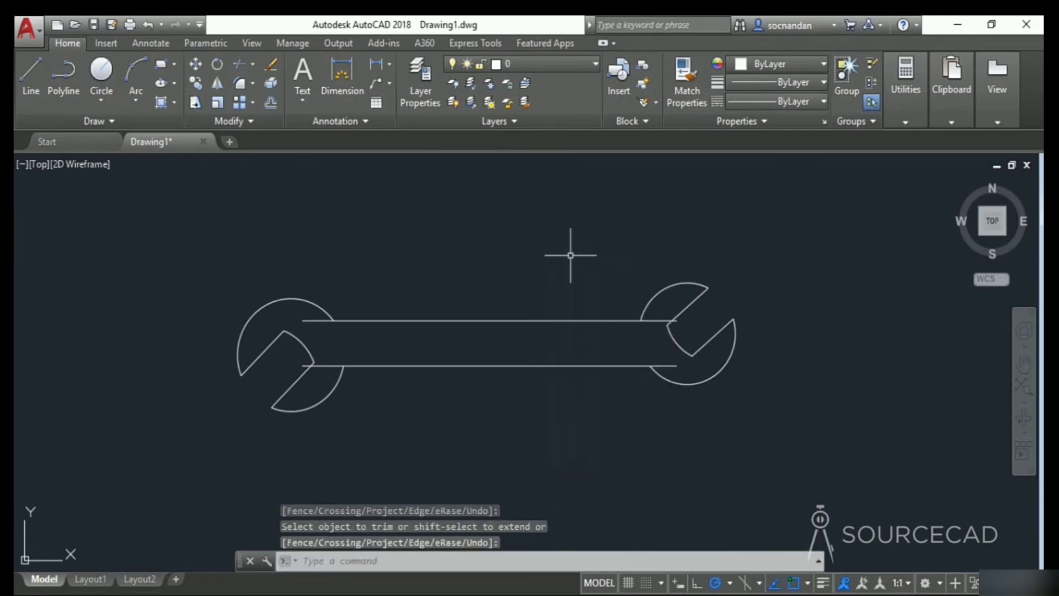
- Fillet the left head's upper arc and the right head's lower arc to the adjoining handle lines with radius 30, using Multiple
click(240, 81)
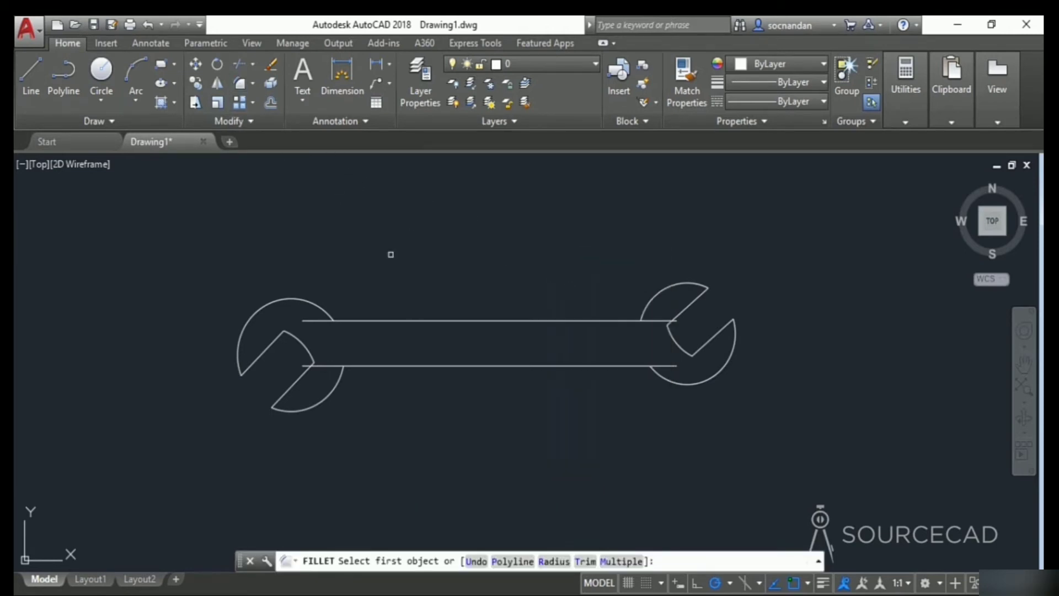
click(554, 561)
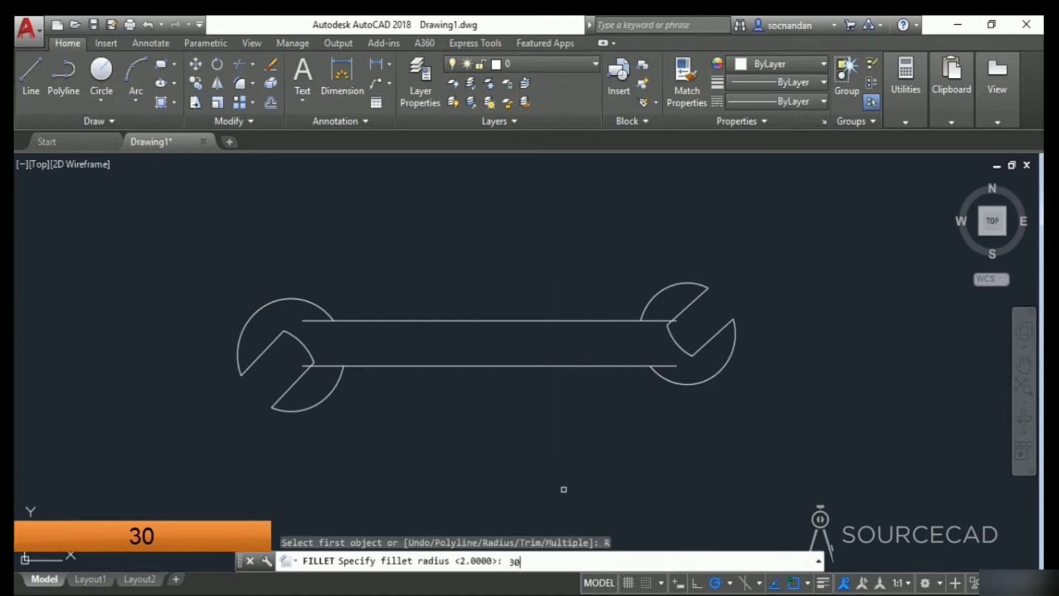
key(Return)
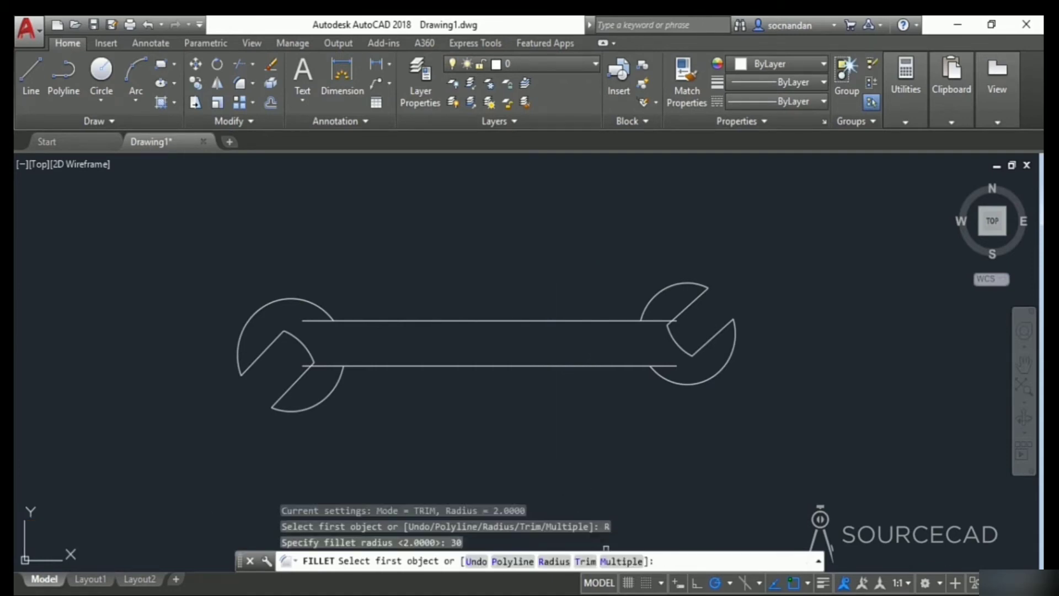
click(617, 562)
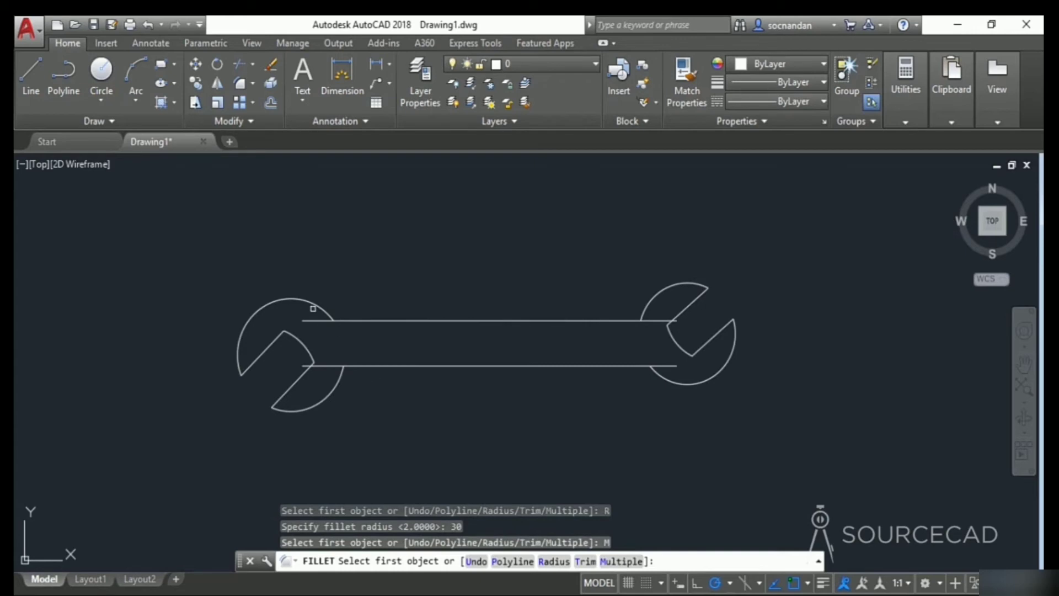
click(312, 309)
click(357, 322)
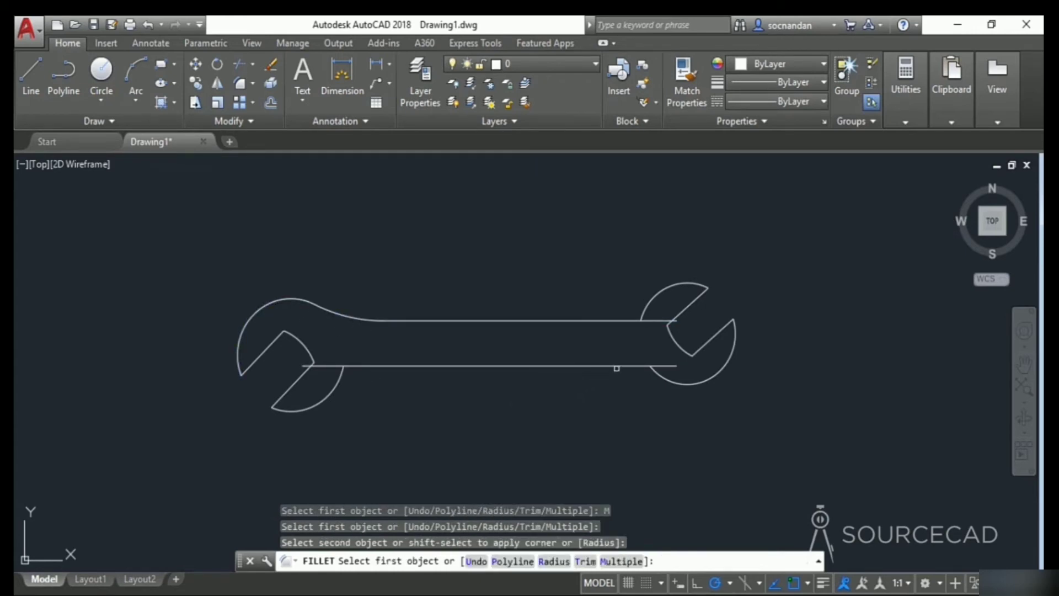
click(620, 366)
click(671, 383)
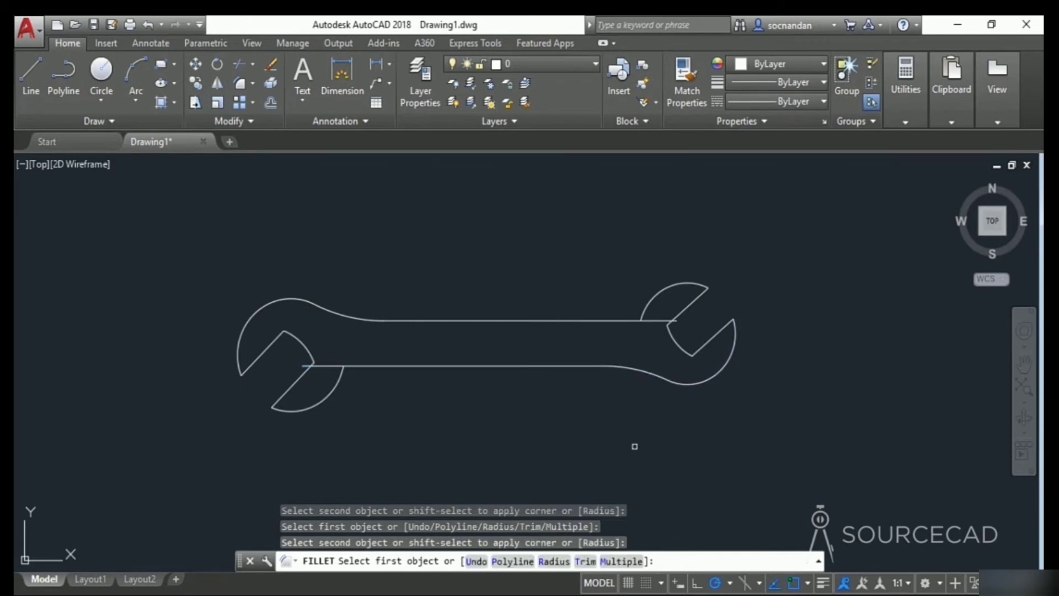
key(Return)
- Fillet the left head's lower arc and the right head's upper arc to the adjoining handle lines with radius 8
key(Return)
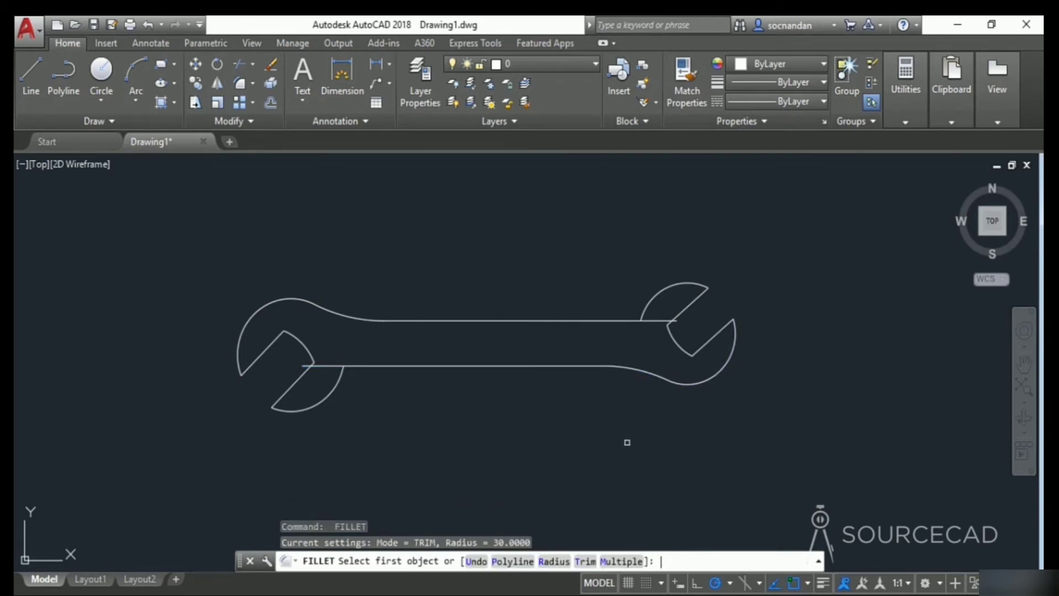
click(552, 561)
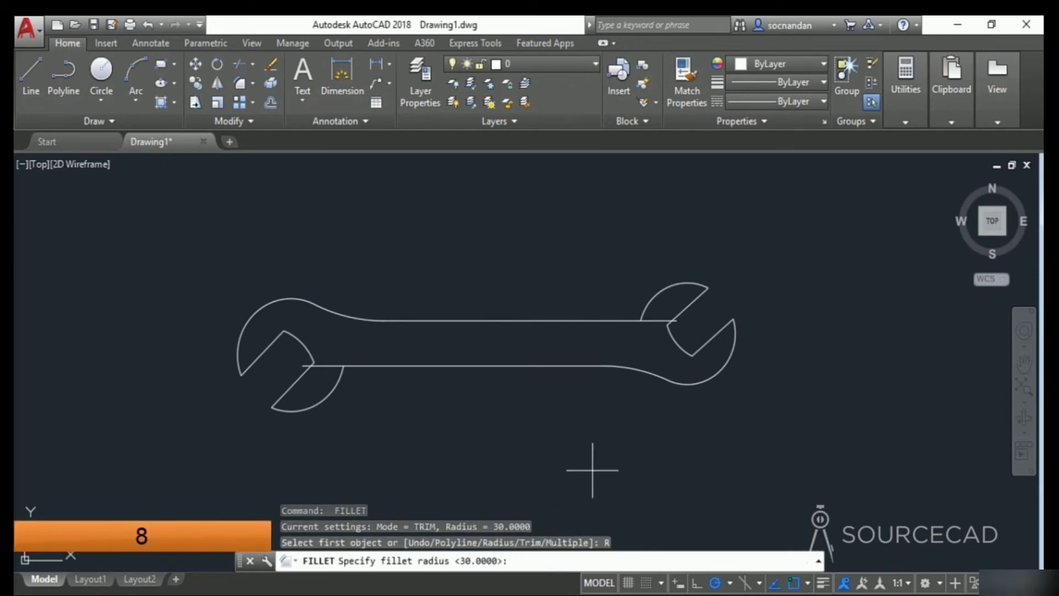
text(8)
key(Return)
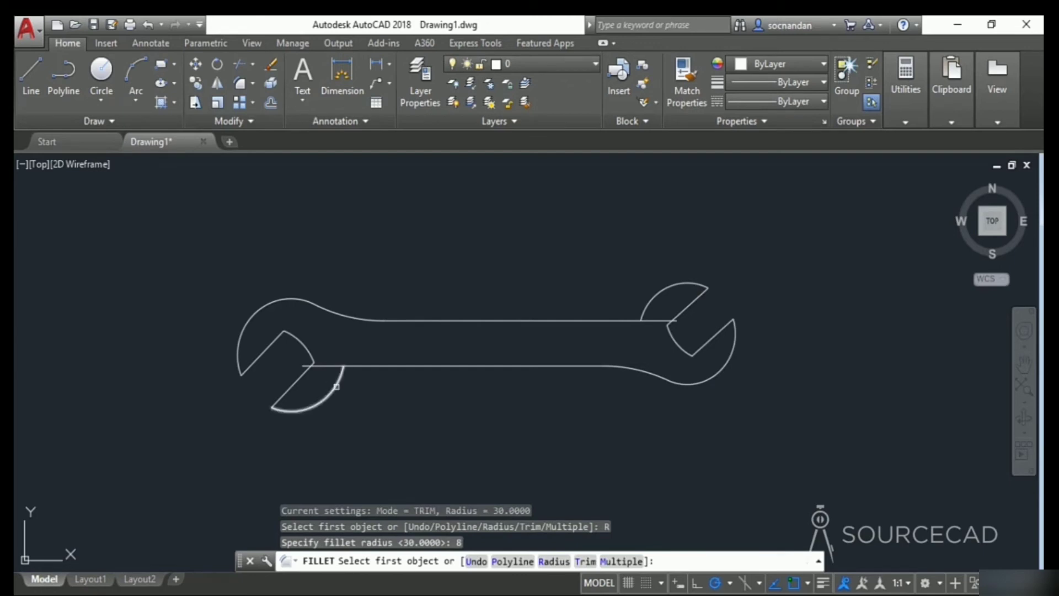
click(336, 386)
click(367, 366)
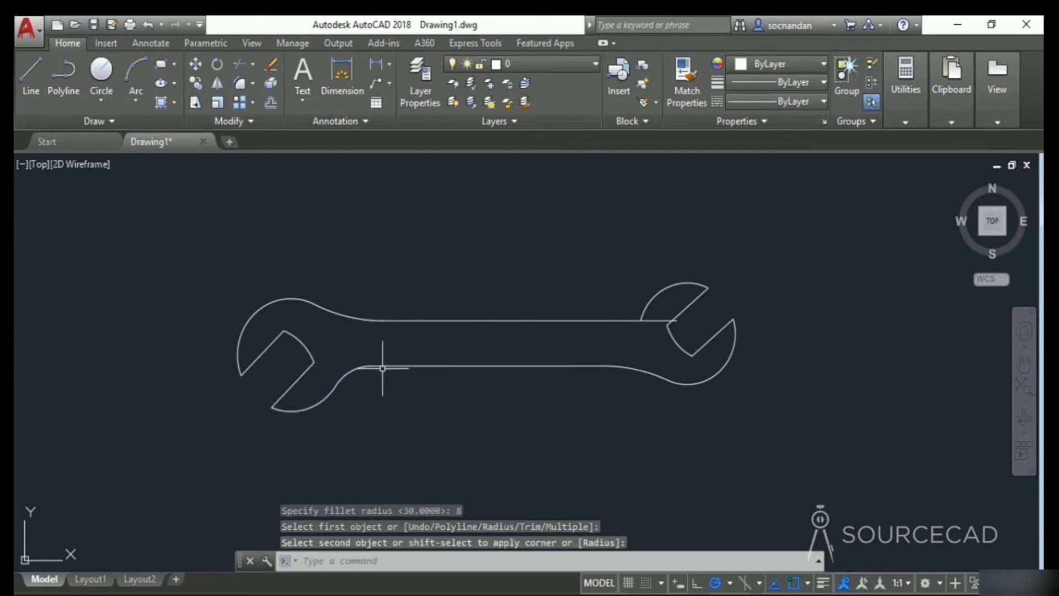
key(space)
click(620, 320)
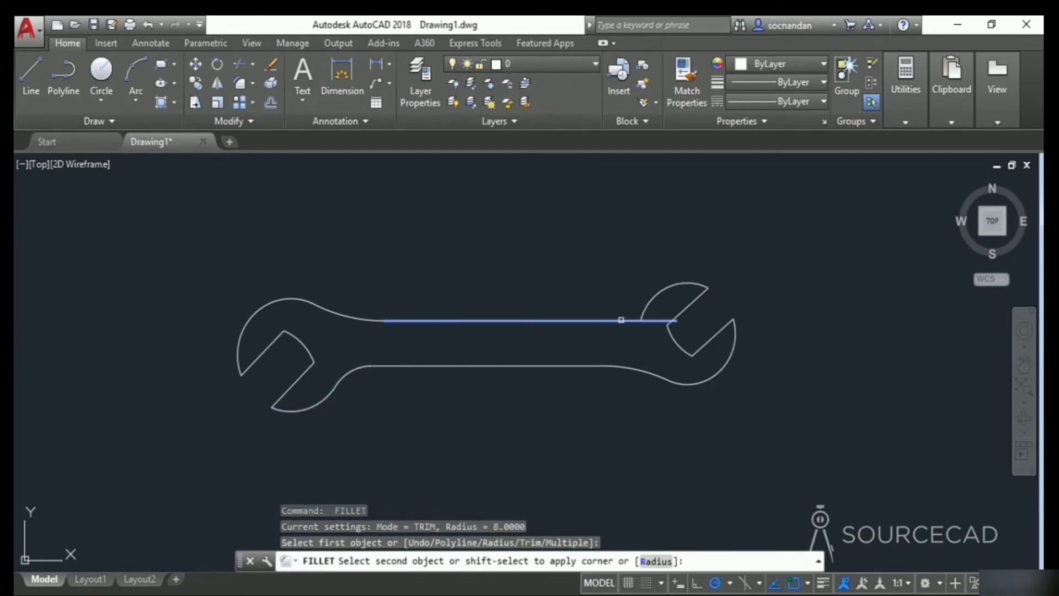
click(644, 302)
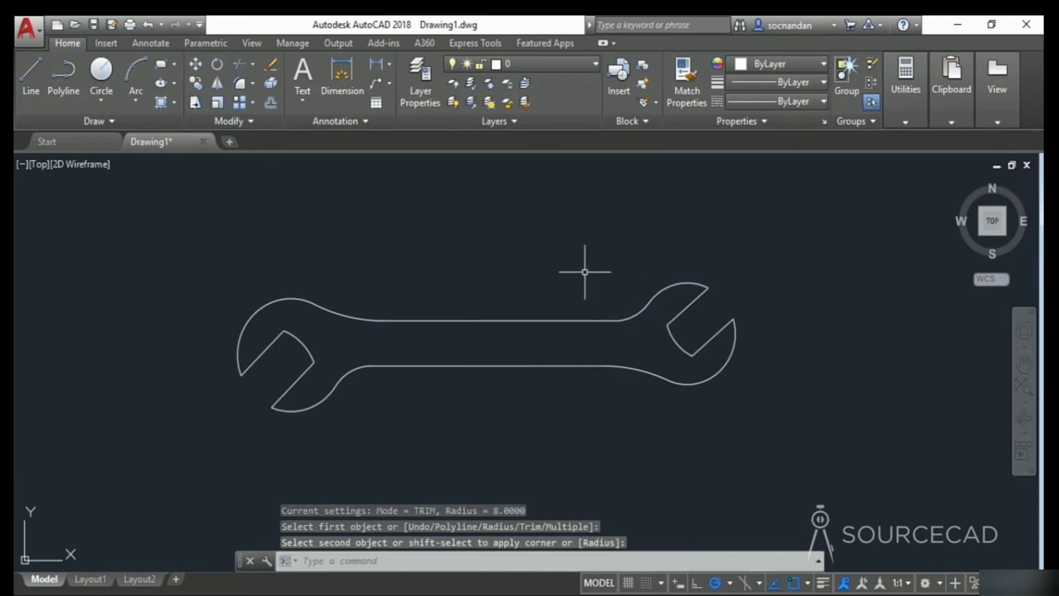
- Draw a 40 by 4 rectangle in the empty space just above the spanner's handle
middle_drag(565, 268, 610, 284)
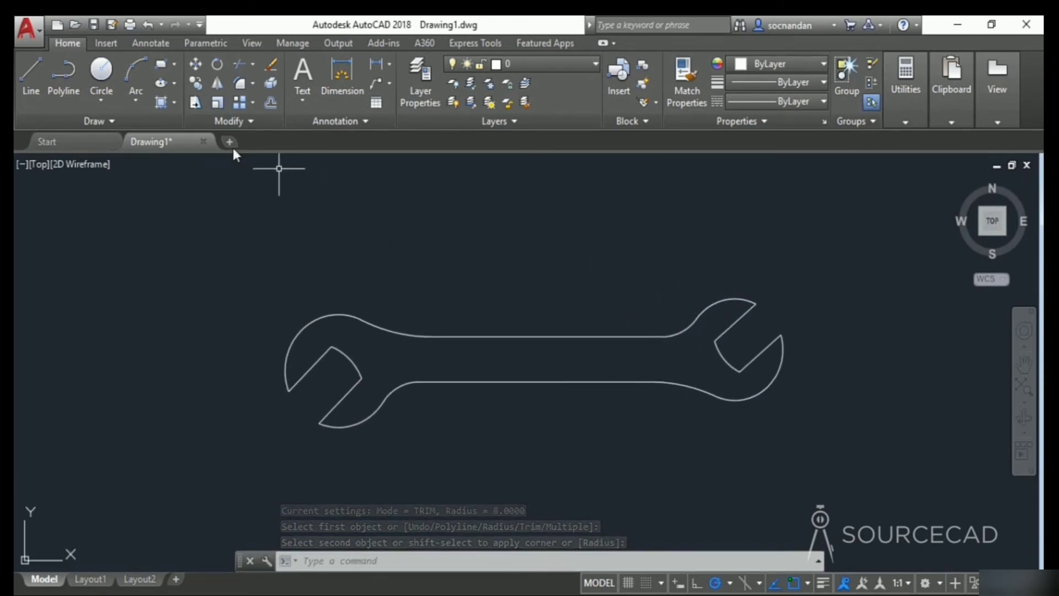
click(163, 64)
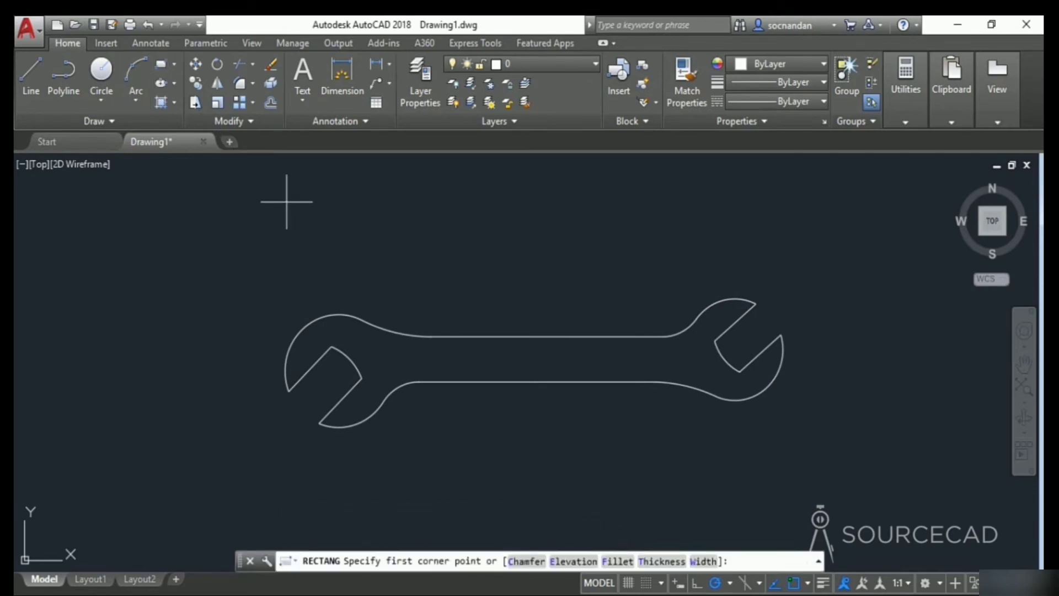
click(417, 287)
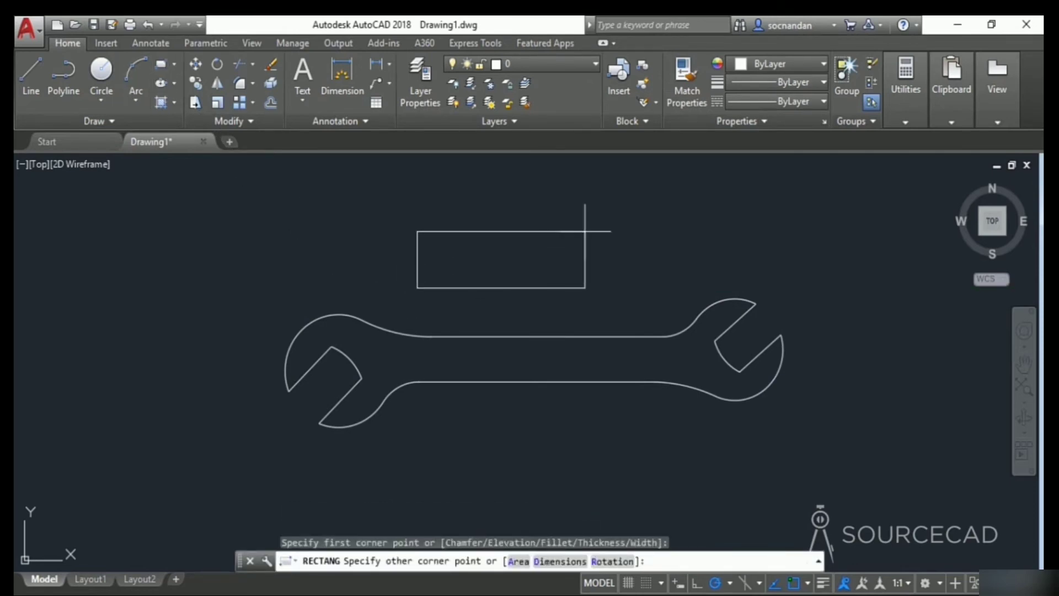
text(@40)
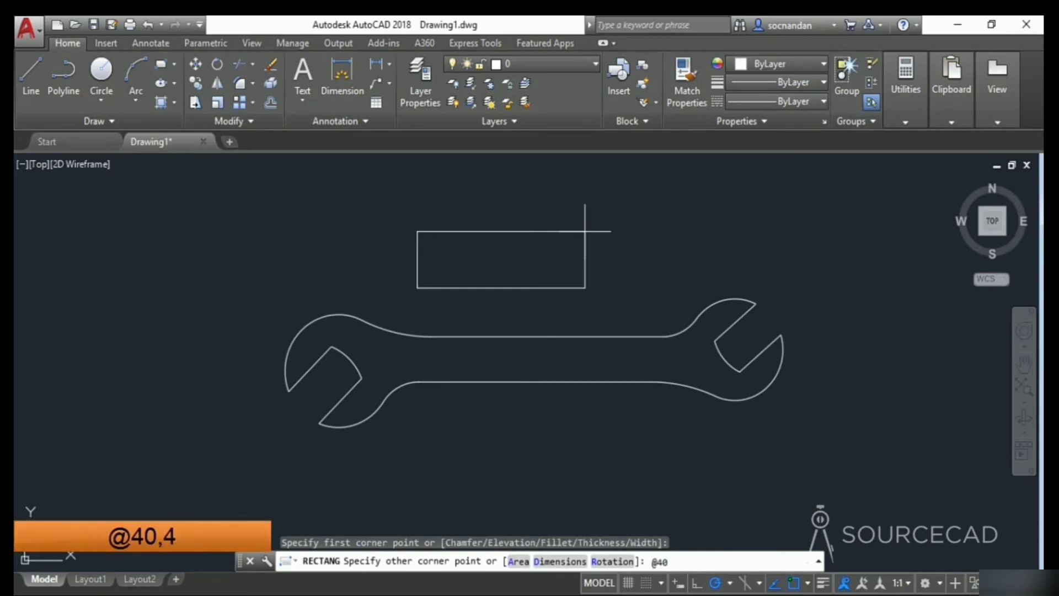
text(,4)
key(Return)
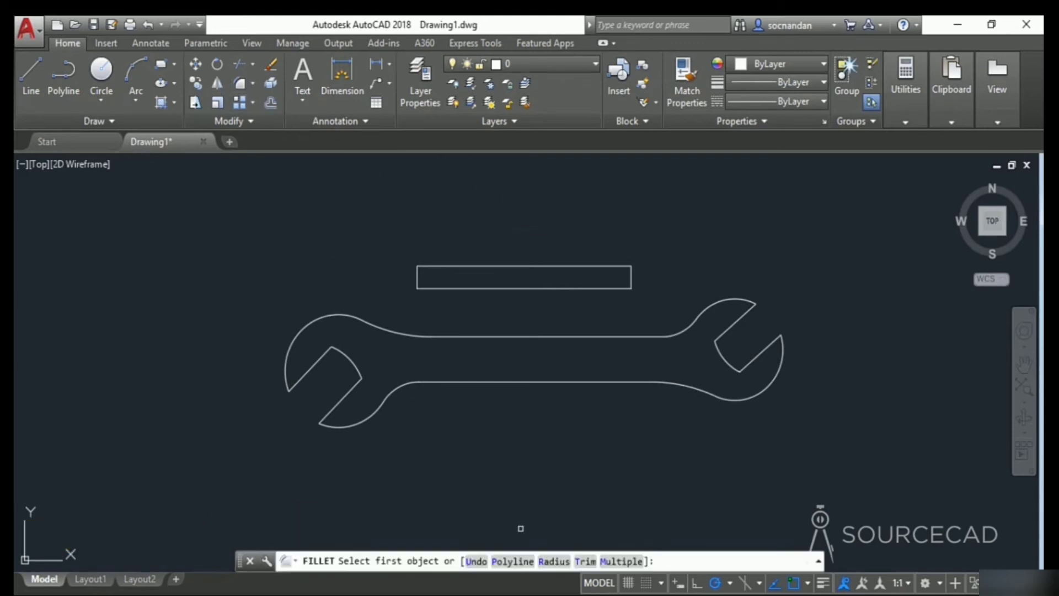
- Fillet all corners of the rectangle with radius 2, using the Polyline option
click(554, 561)
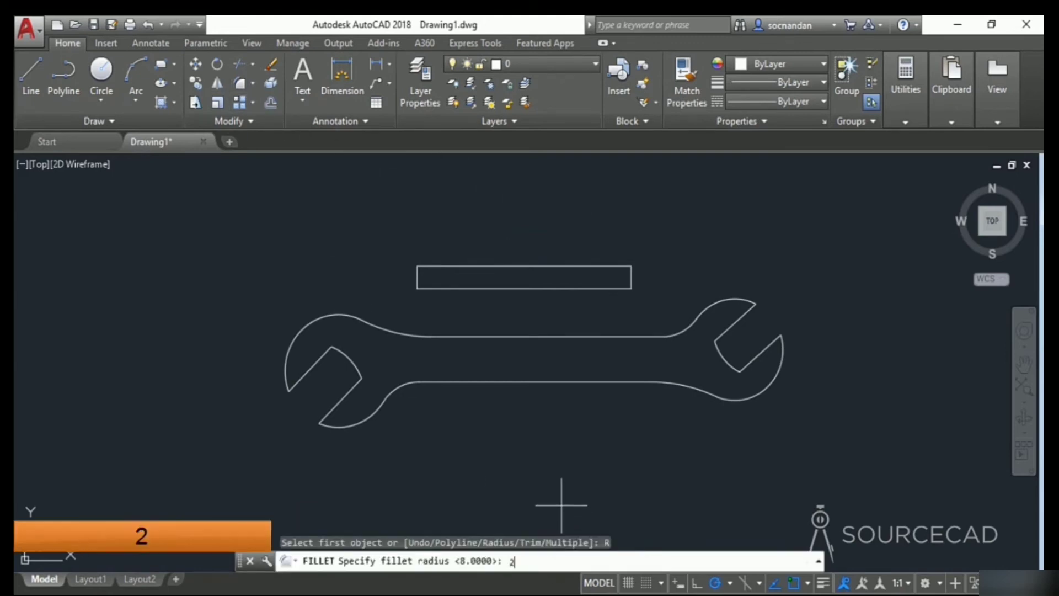
key(Return)
click(514, 561)
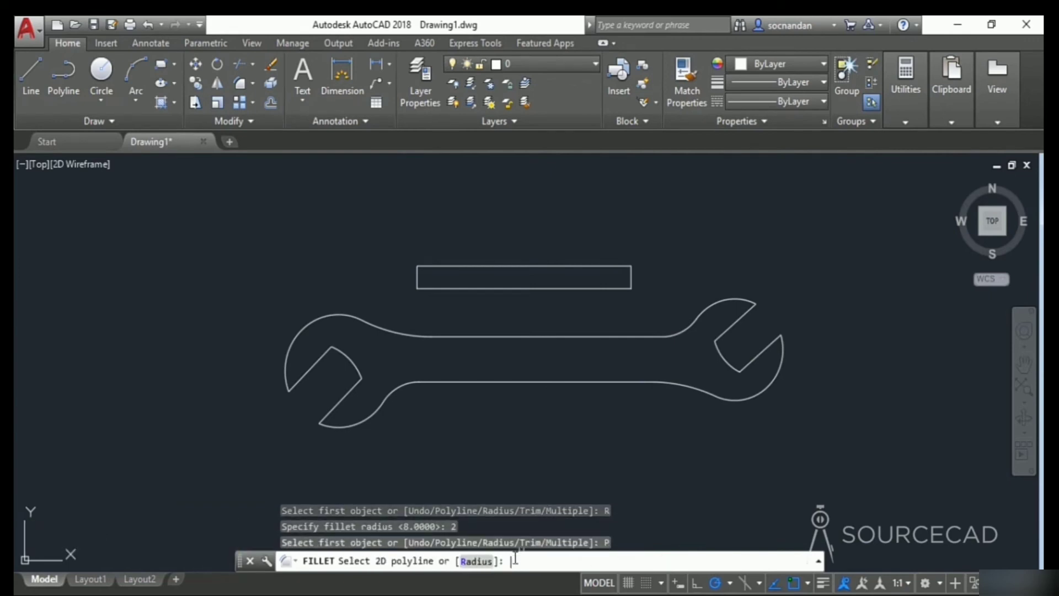
click(560, 288)
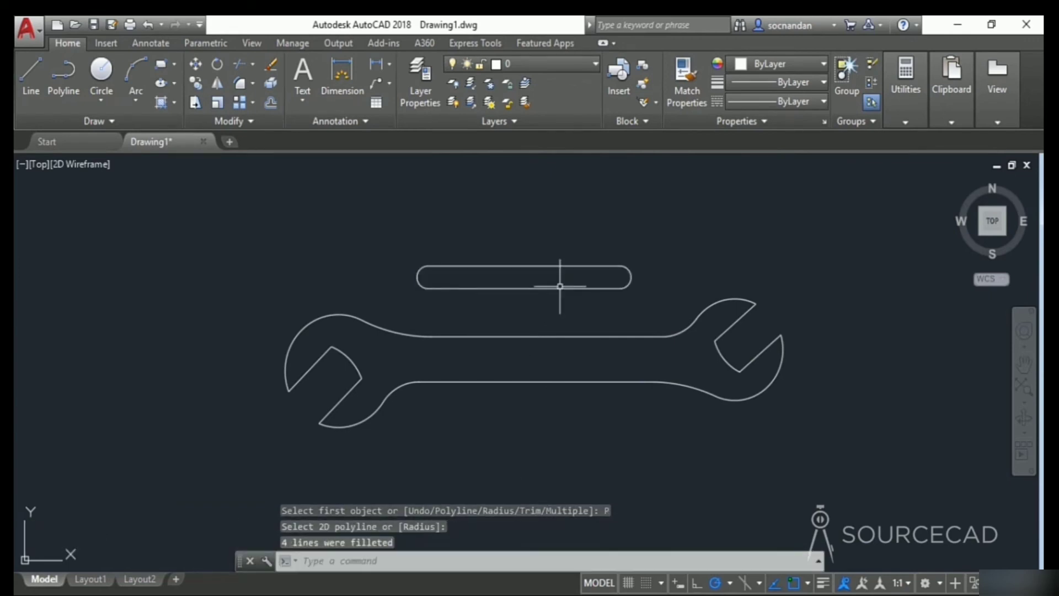
- Move the rounded slot by its upper edge's midpoint onto the midpoint of the handle's upper line
click(560, 287)
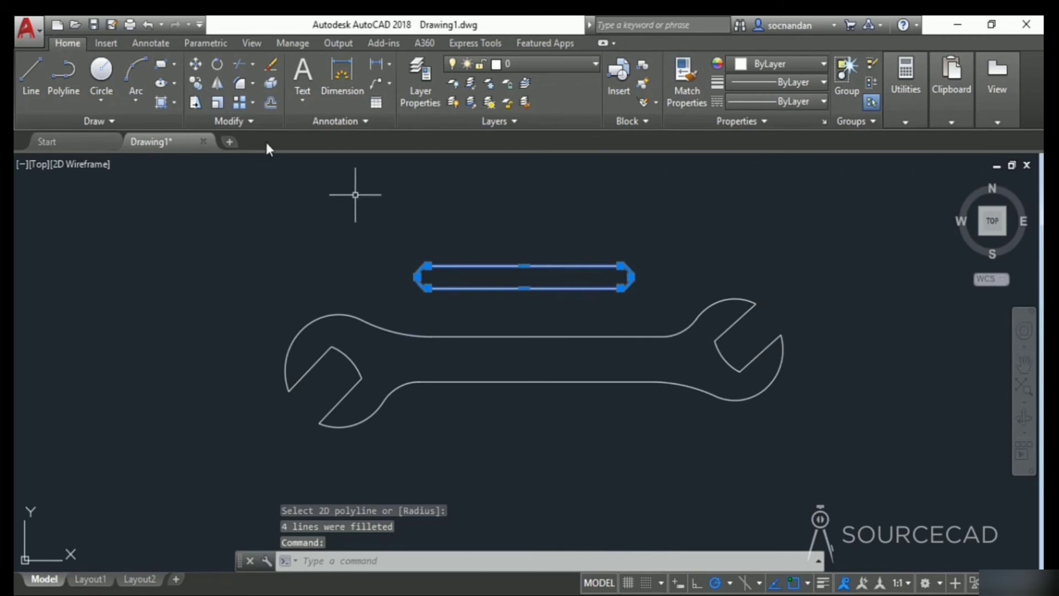
click(196, 64)
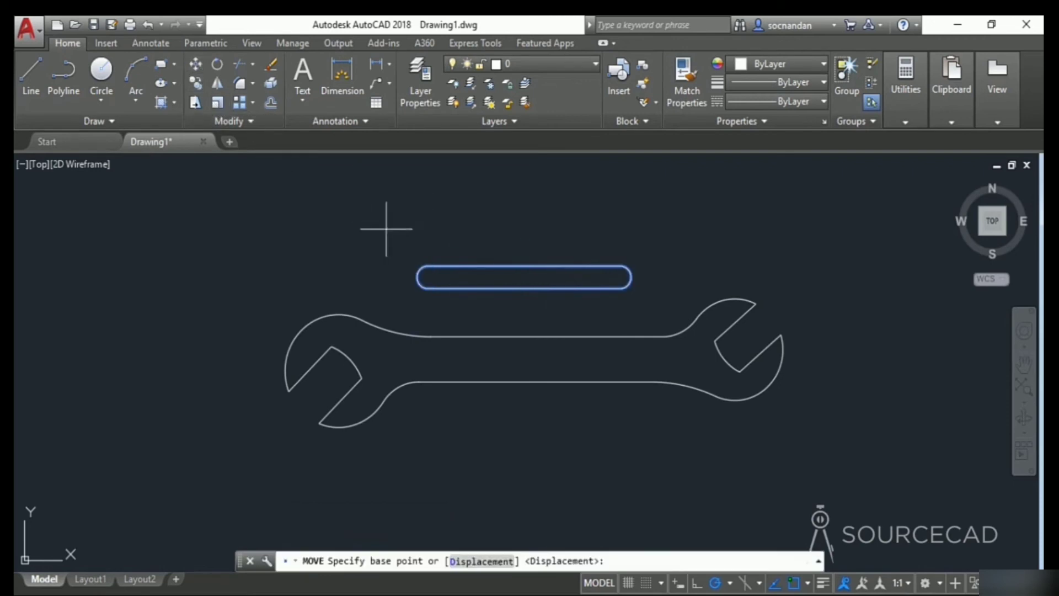
click(525, 267)
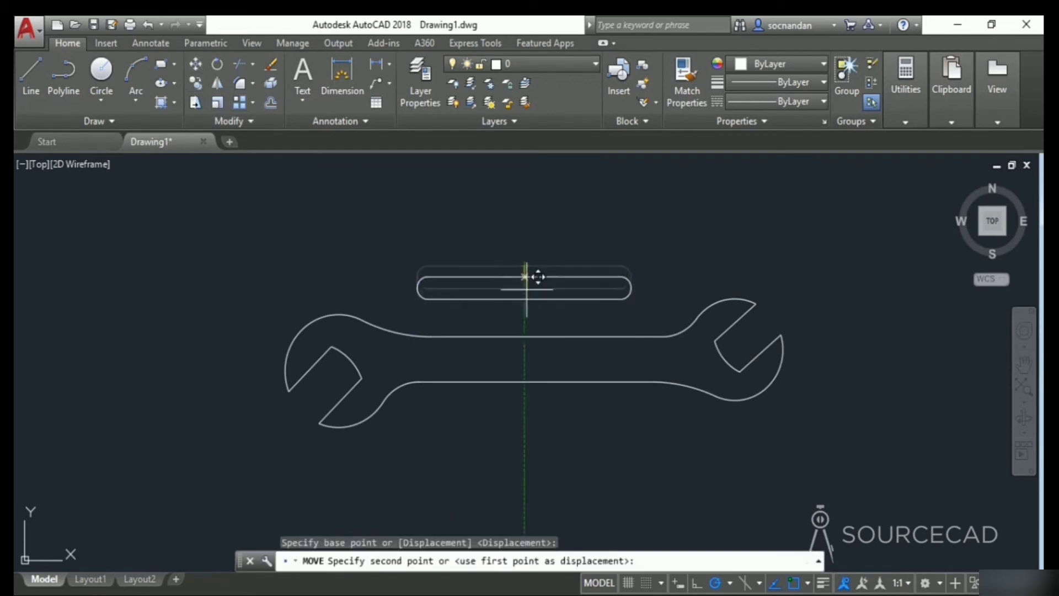
click(547, 338)
- Move the rounded slot 2 units straight down into the middle of the handle
click(494, 359)
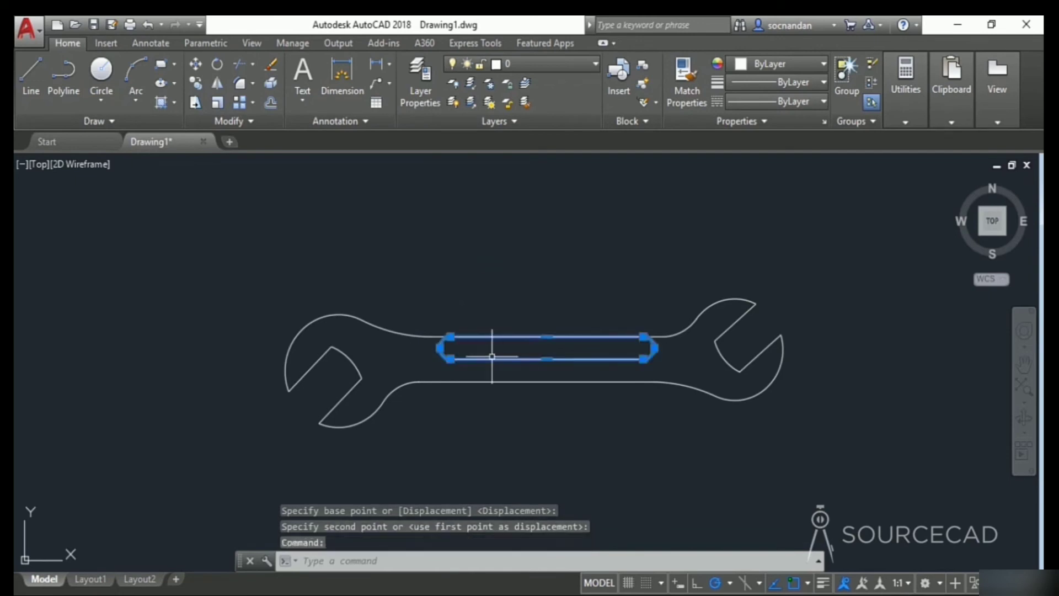
click(195, 64)
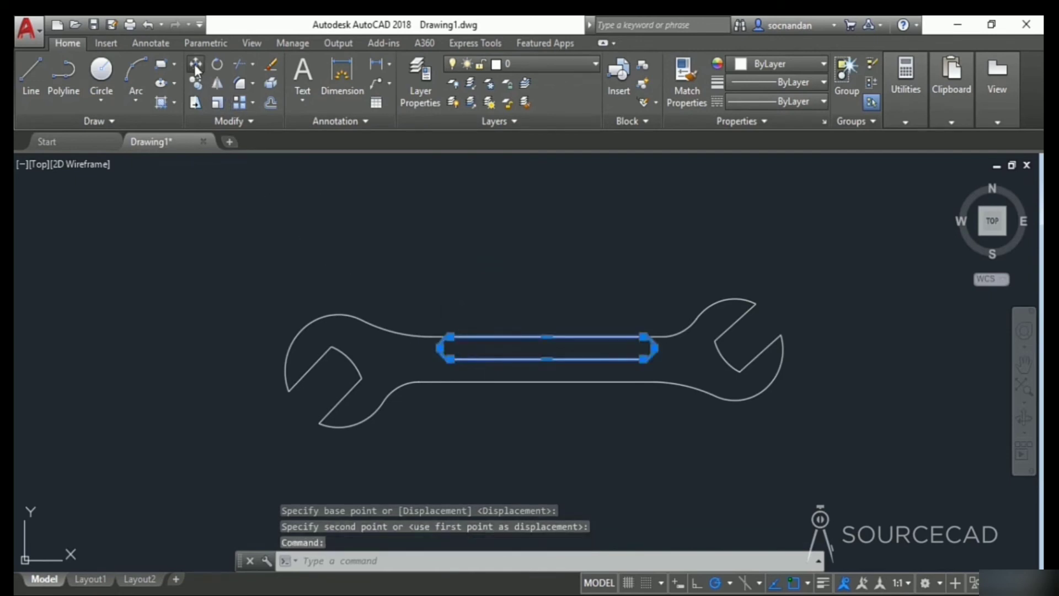
click(519, 216)
text(2)
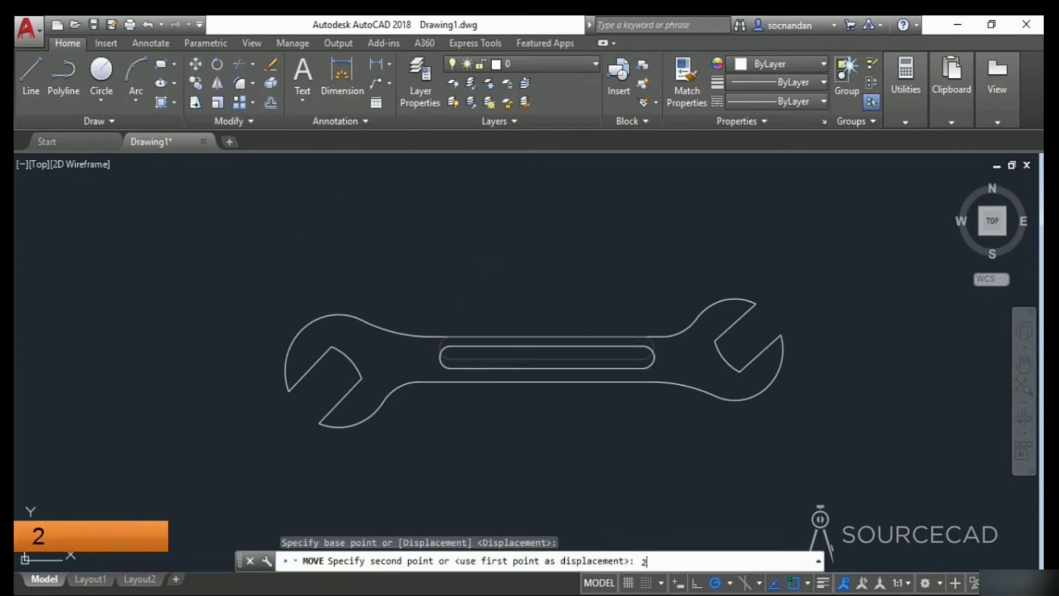
key(Return)
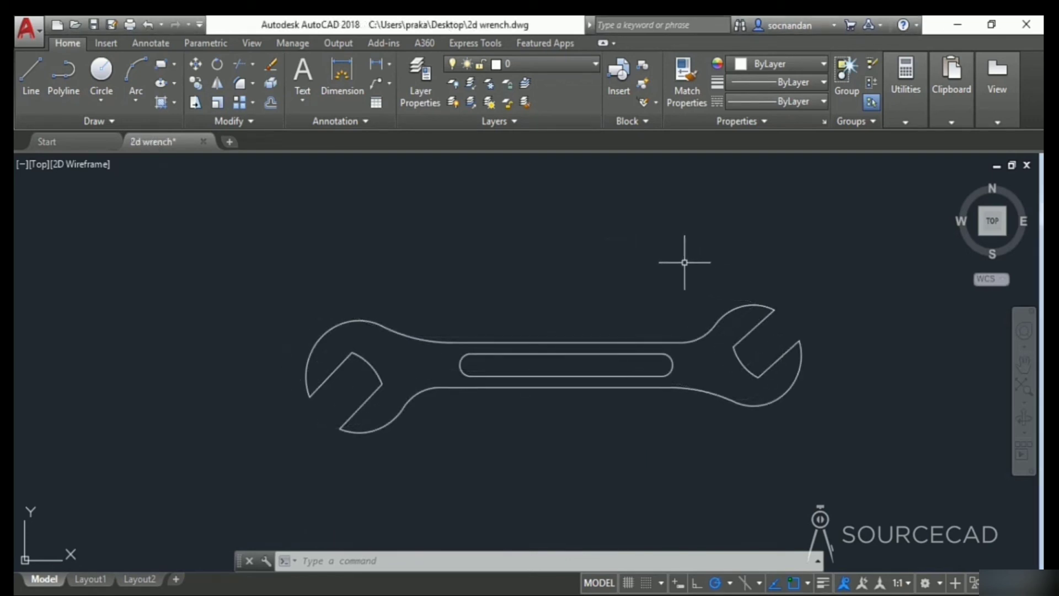
- Explode the paired parallel jaw lines of both heads into separate lines
click(341, 363)
click(753, 329)
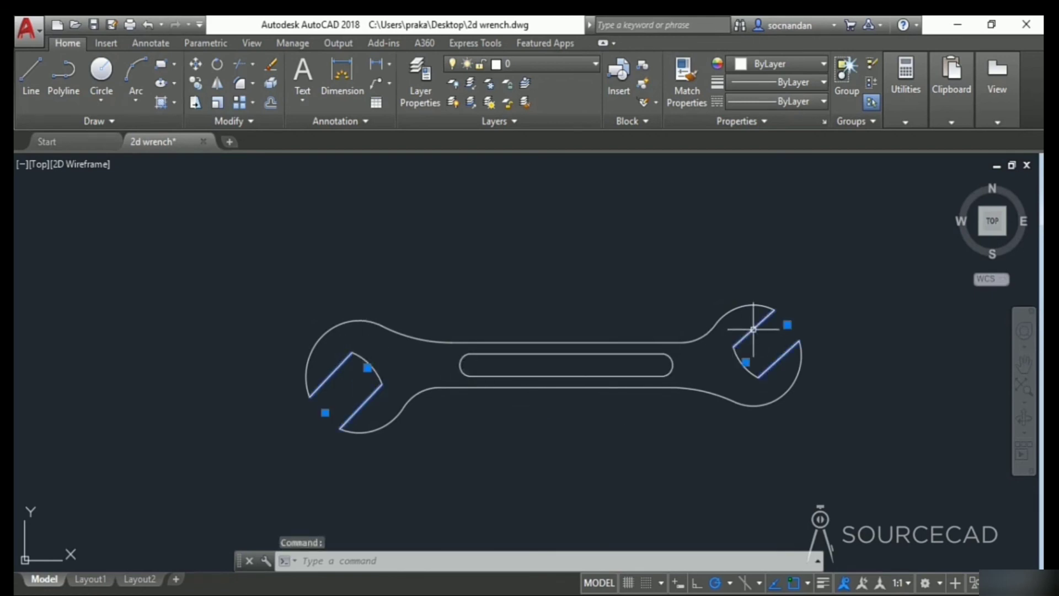
text(x)
key(Return)
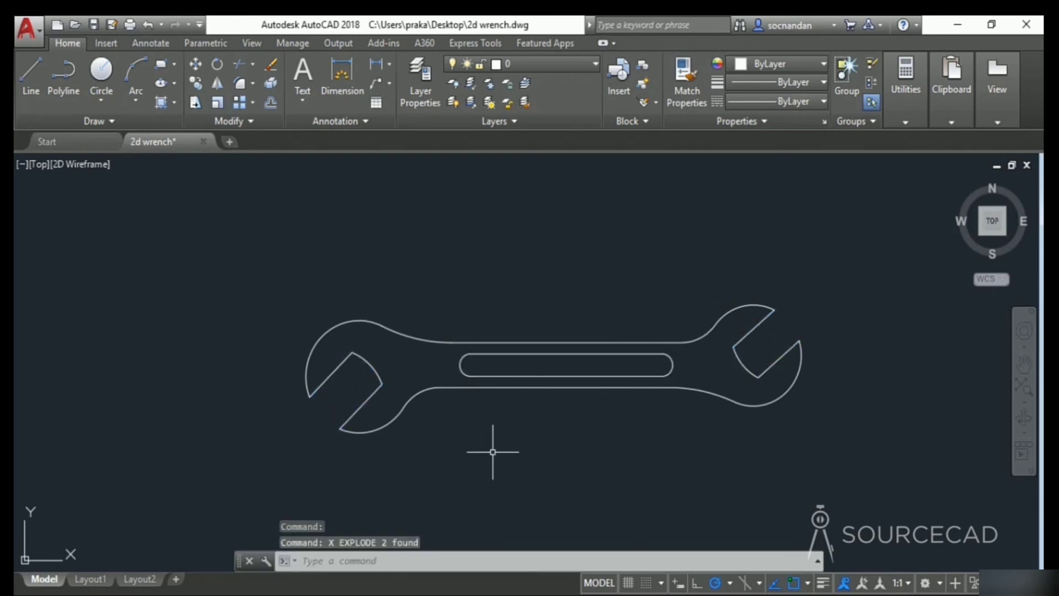
- Fillet both inner corners of the left jaw opening with radius 1, using Multiple
click(239, 86)
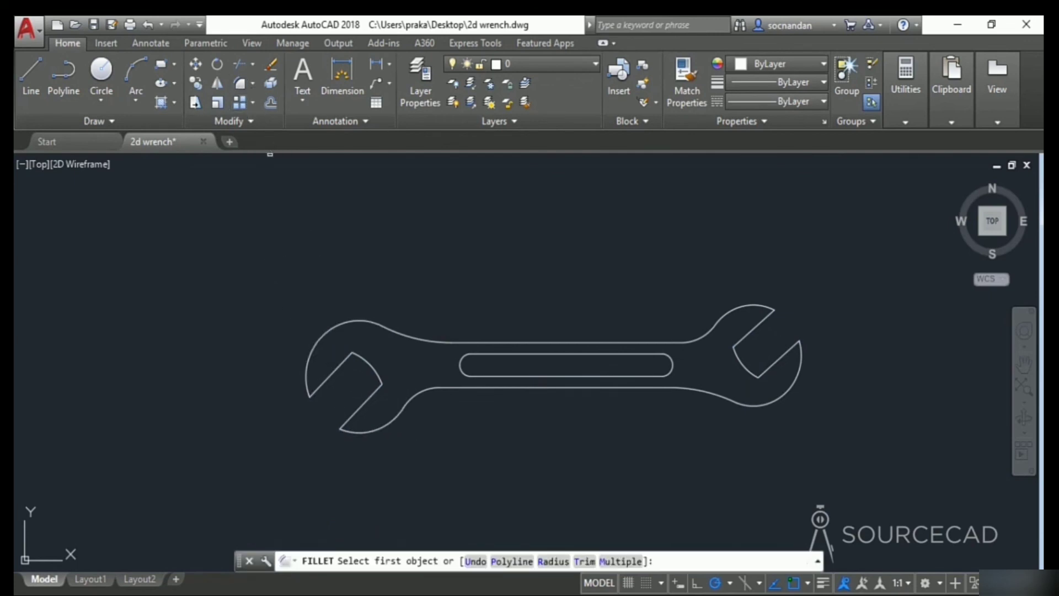
click(553, 561)
text(1)
key(Return)
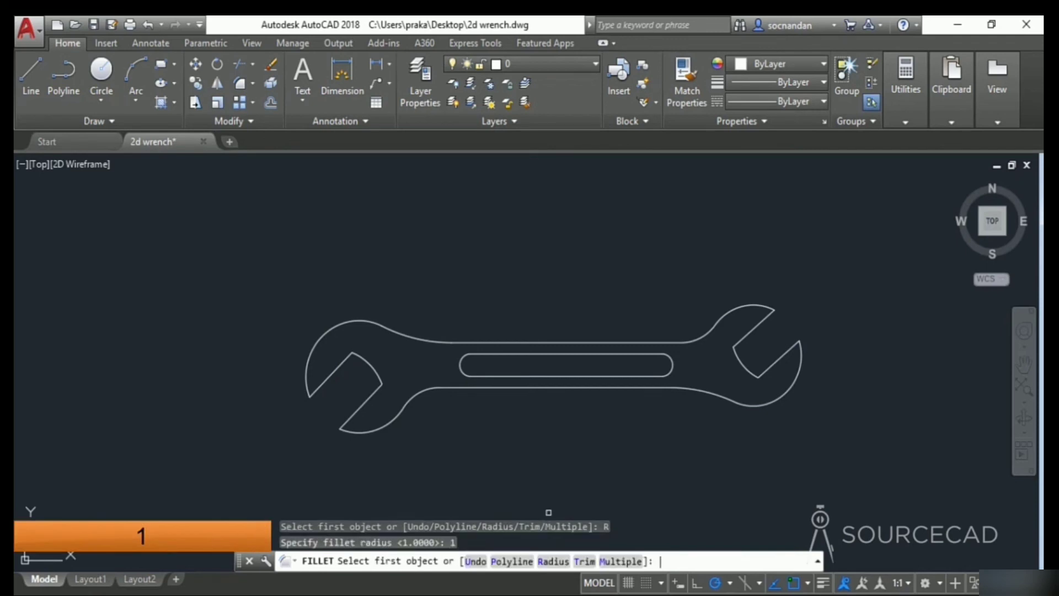
click(621, 561)
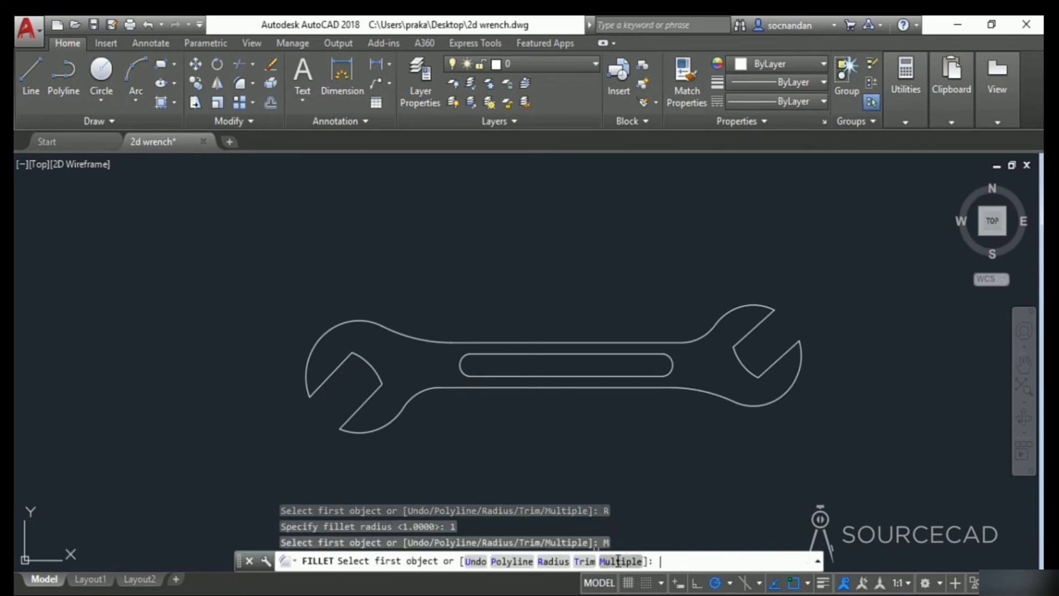
click(336, 366)
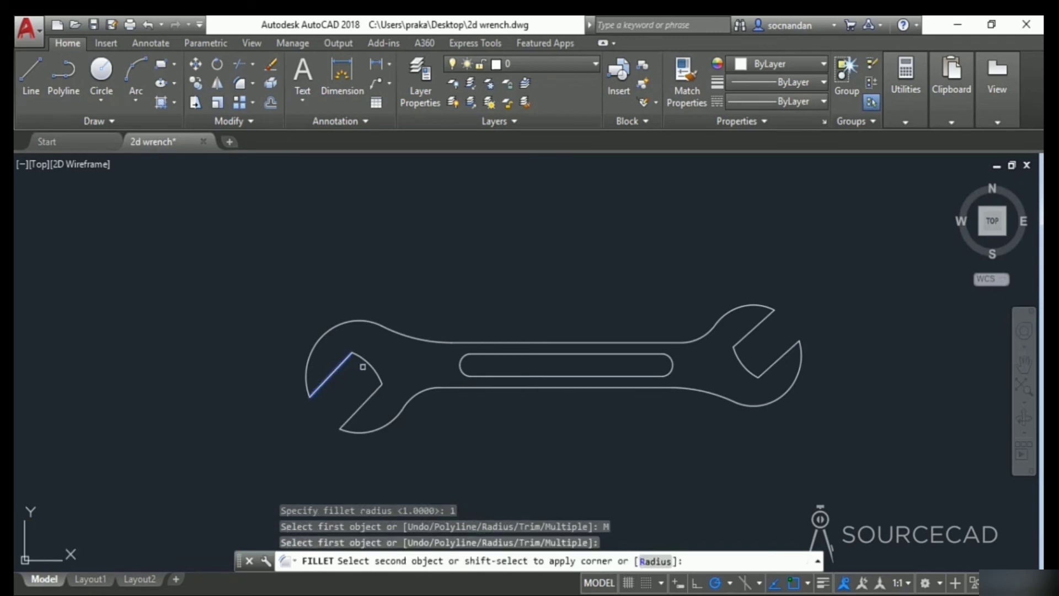
click(364, 367)
click(371, 396)
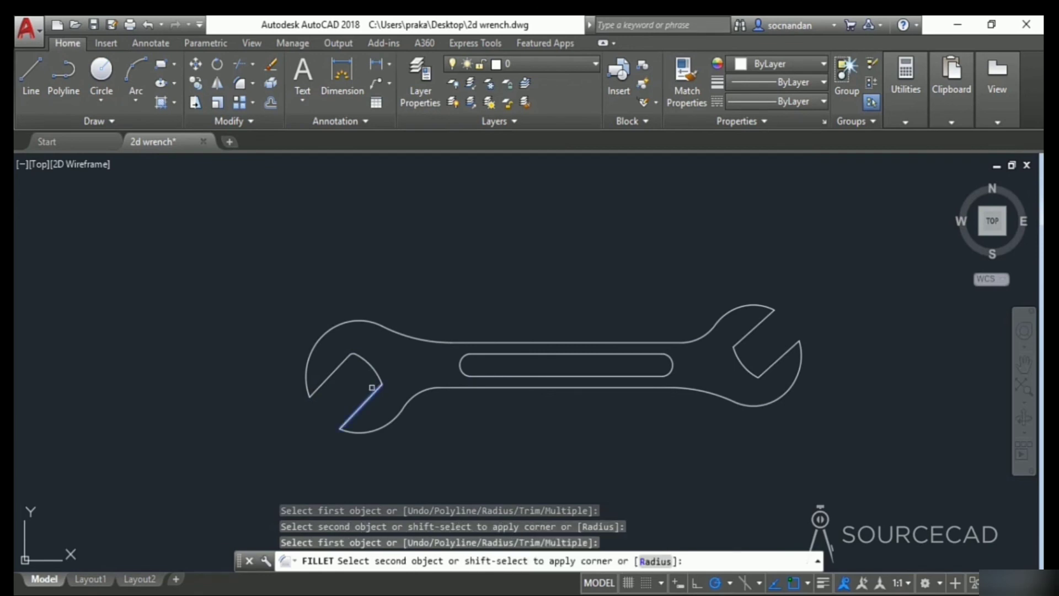
click(375, 370)
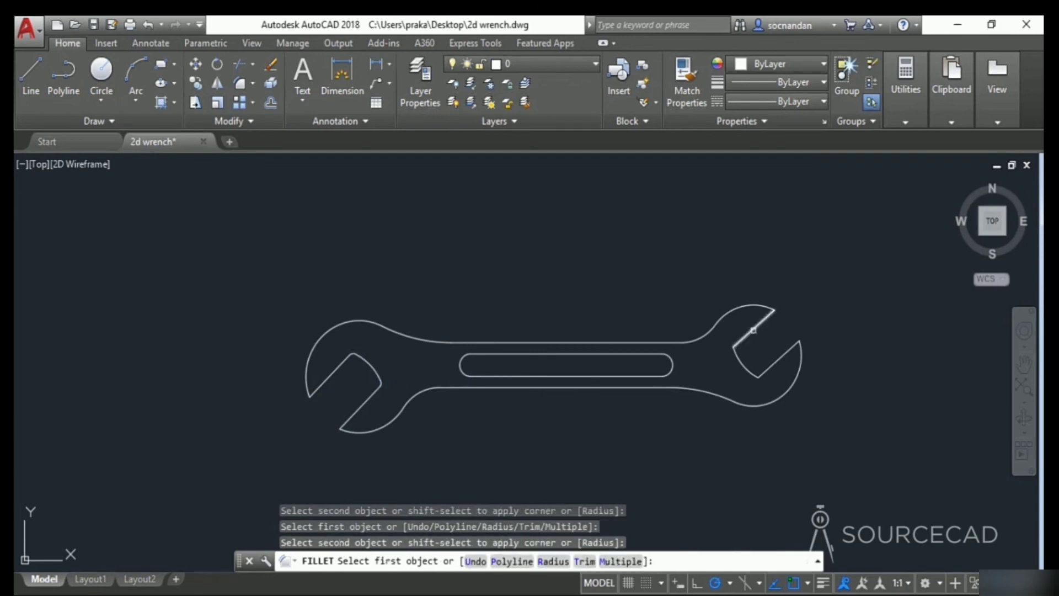
- Fillet both inner corners of the right jaw opening with the same radius 1 and end the Fillet command
click(754, 330)
click(740, 358)
click(751, 372)
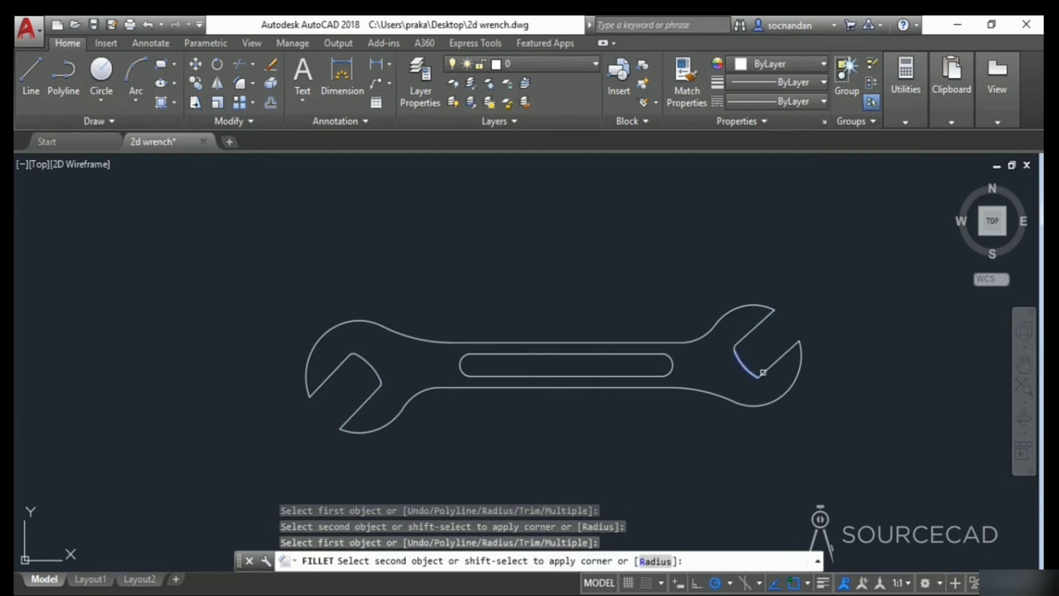
click(770, 367)
key(Escape)
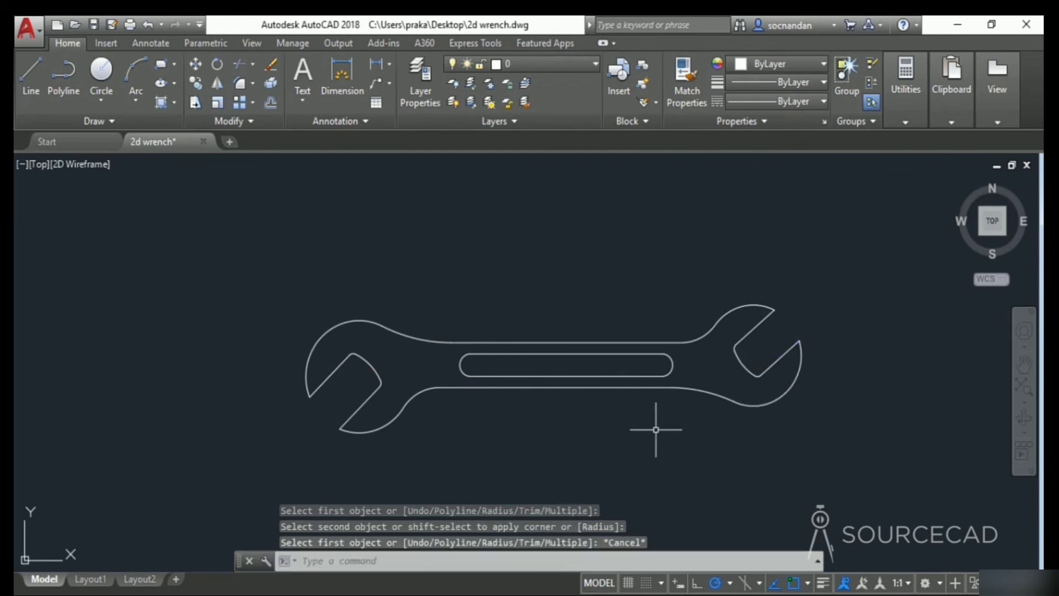